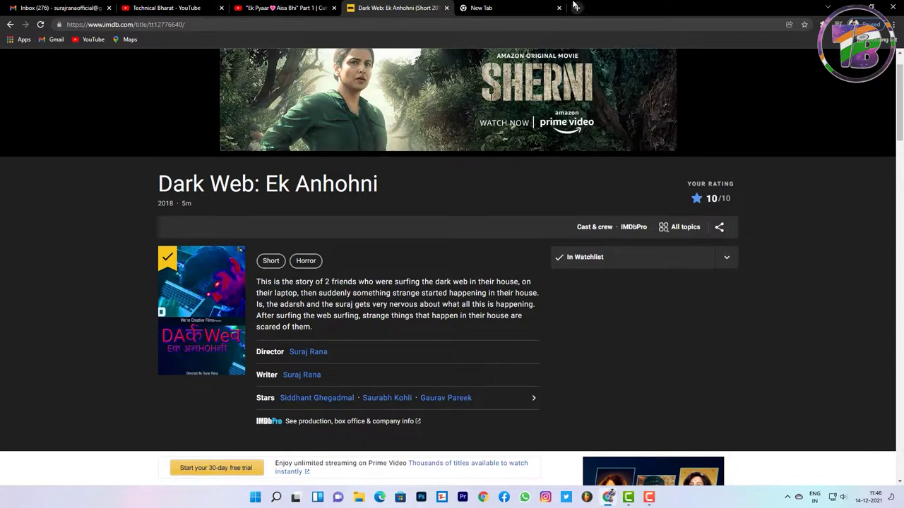
Step: Search Google for "imdb contributor" in the empty browser tab and open the IMDb Contribution home page
click(505, 12)
click(400, 198)
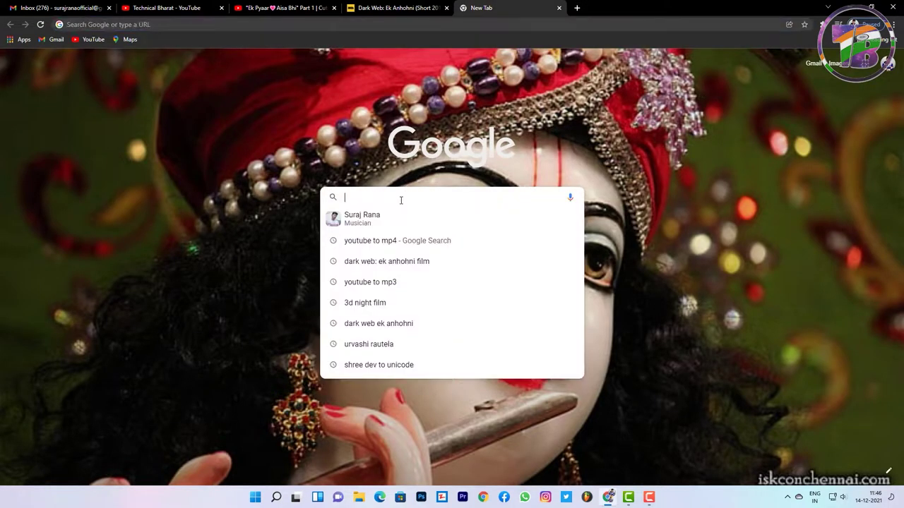
text(imdb co)
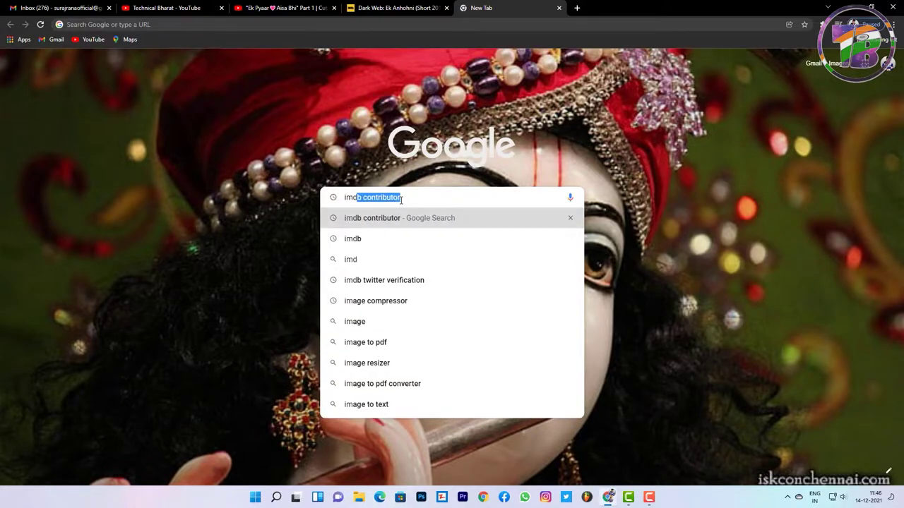
text(n)
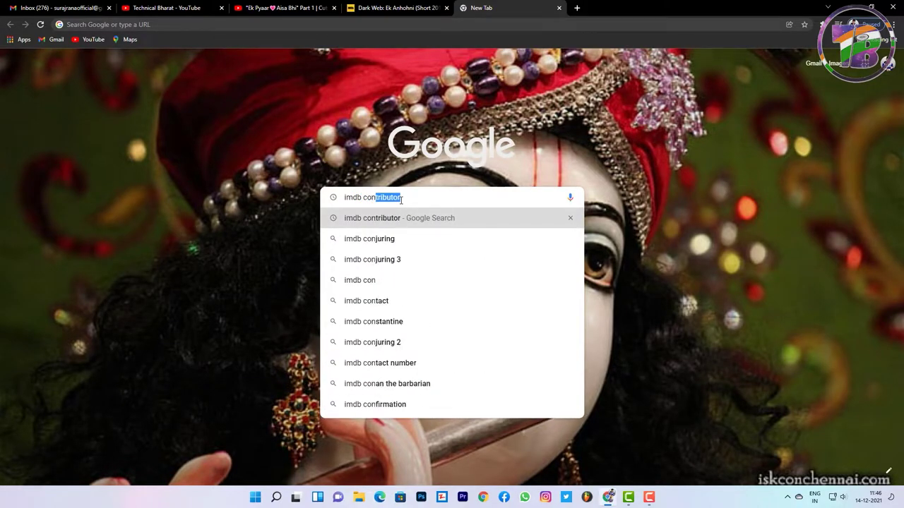
key(Return)
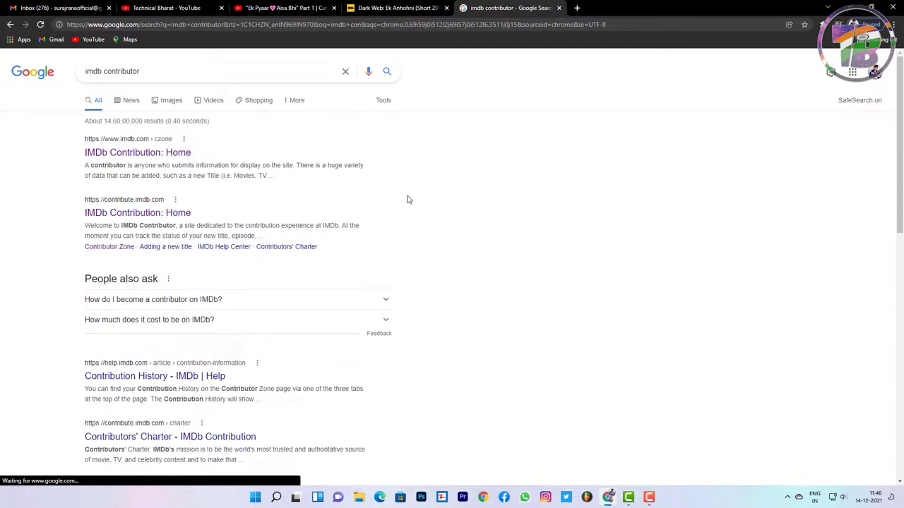
click(139, 157)
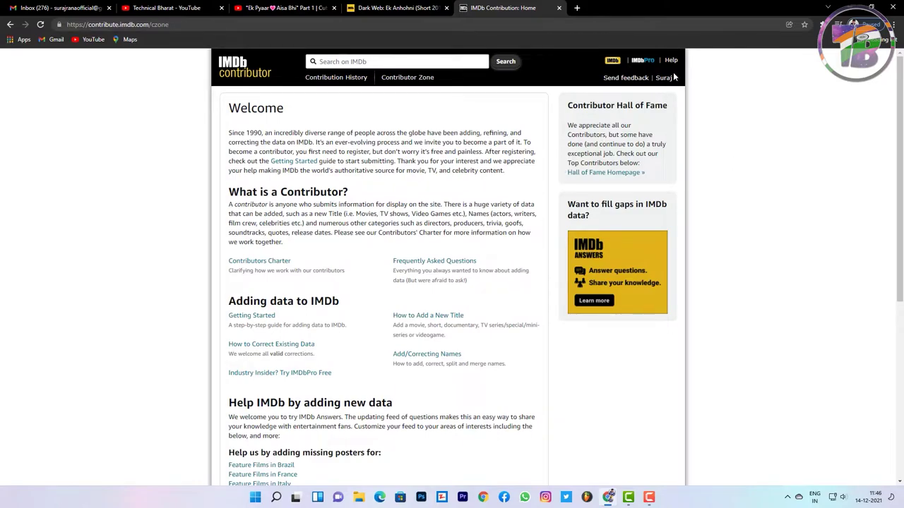
Step: Open the page for adding a new title from the Adding data to IMDb section
mouse_move(668, 79)
scroll(516, 309, down, 1)
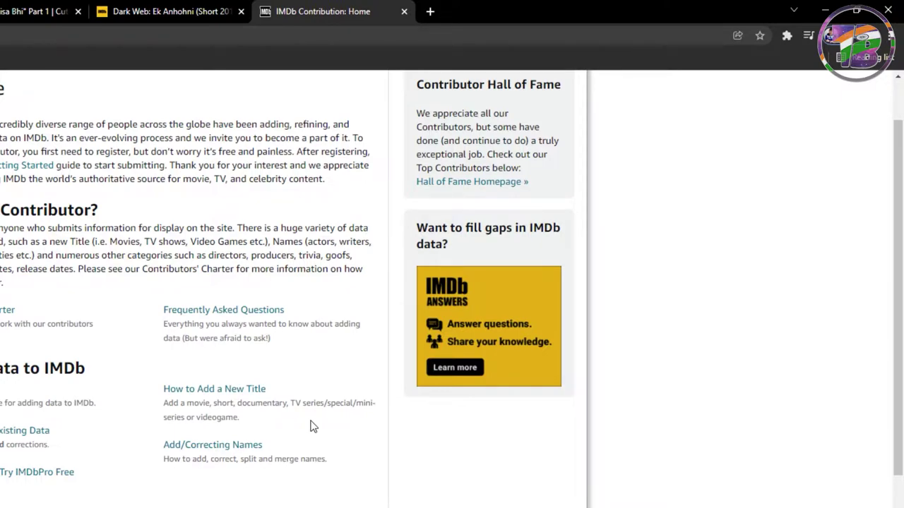
drag(164, 403, 263, 423)
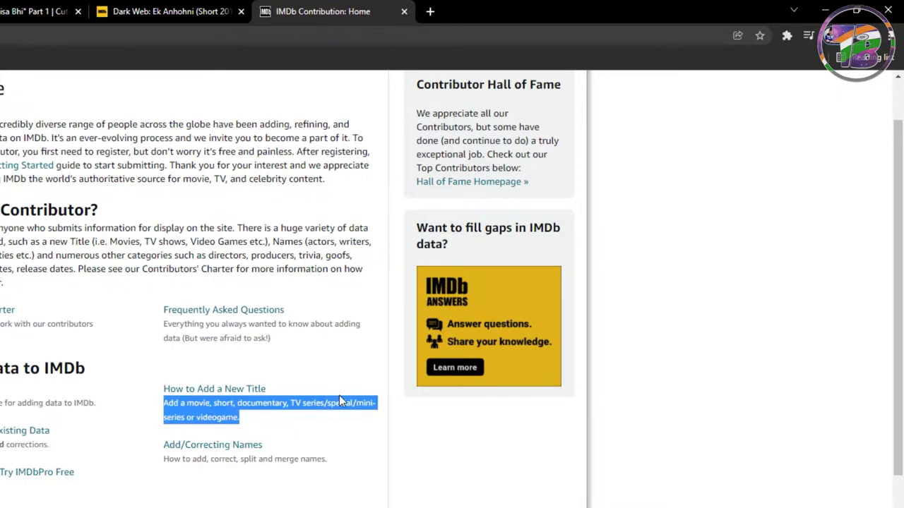
click(311, 370)
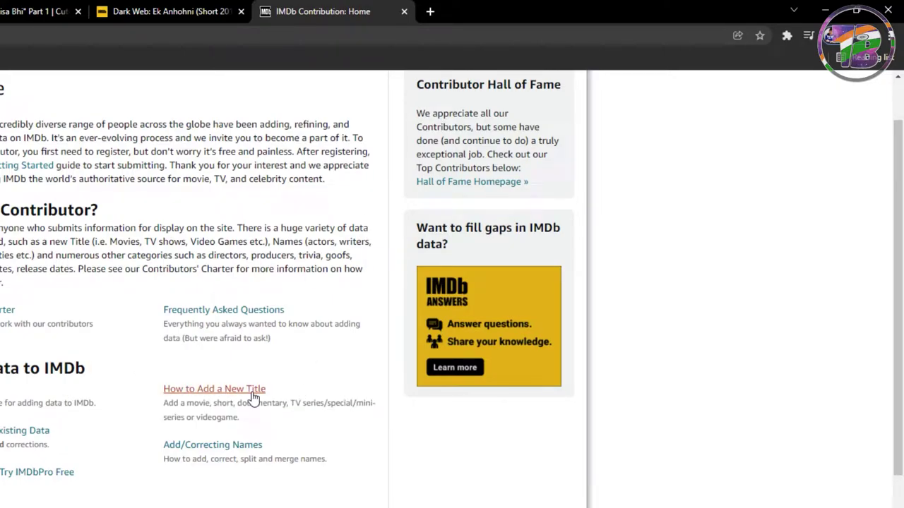
click(252, 395)
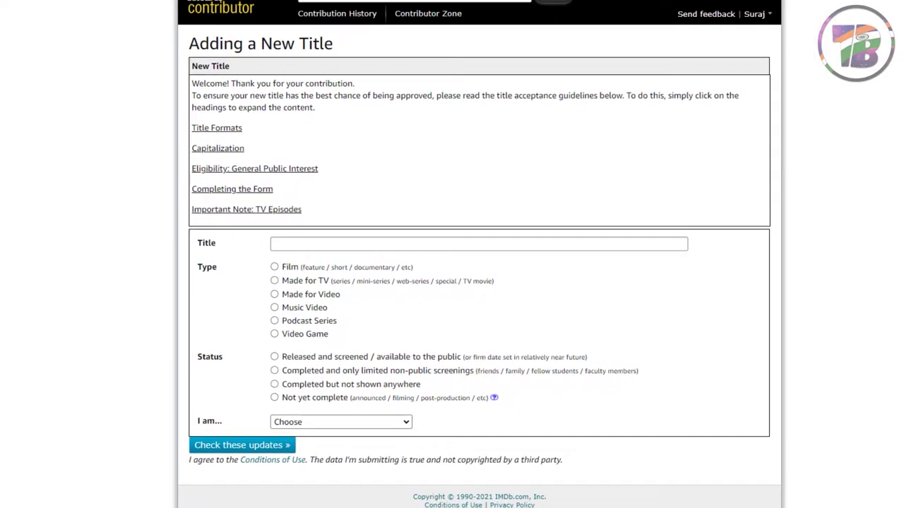
Step: Check the film's name on its YouTube page, and enter "Ek Pyaar Aisa Bhi (2020)" as the title in the IMDb form
click(300, 12)
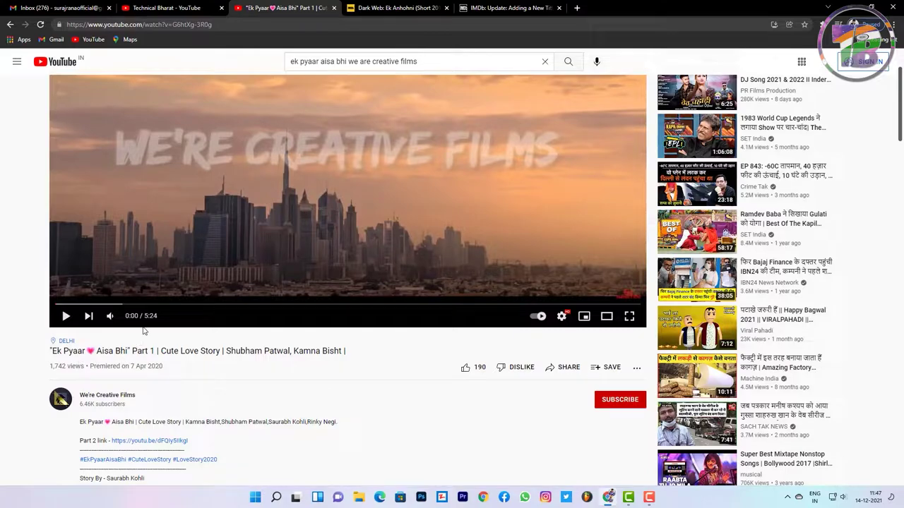
click(432, 10)
click(505, 7)
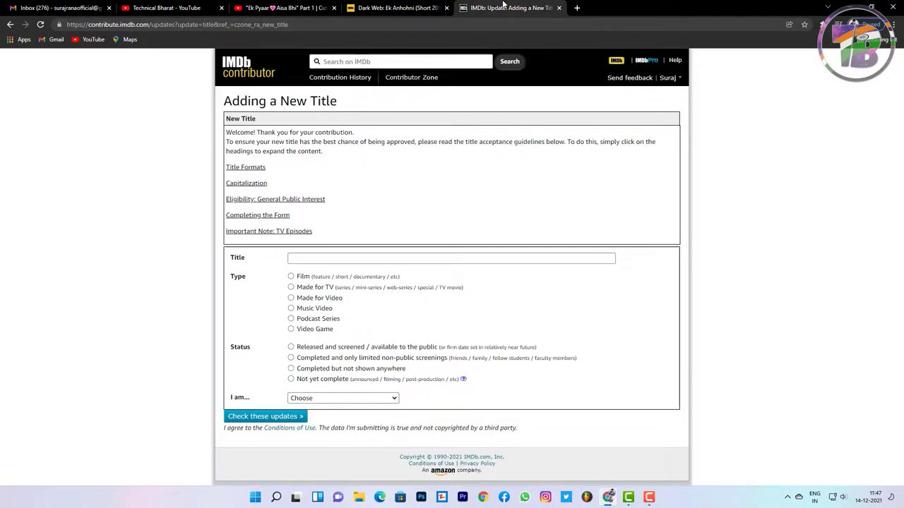
click(314, 259)
text(Ek Py)
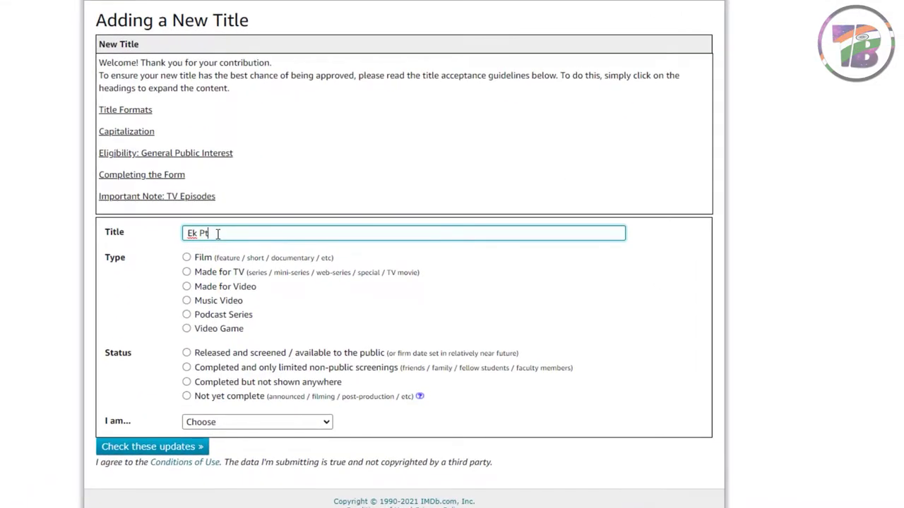
text(aar Aisa Bhi)
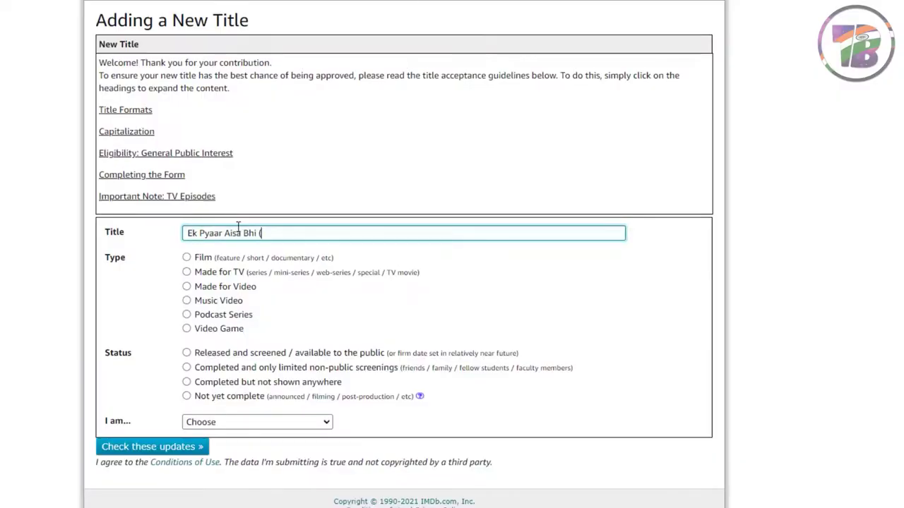
text(2020))
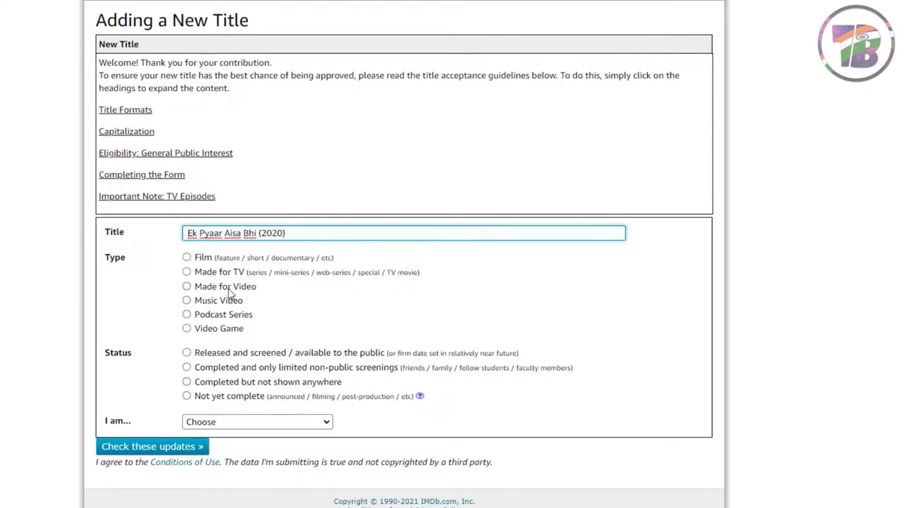
Step: Set the type to Film, the status to released and screened, and the contributor role to producer/director/writer, and check the updates
click(186, 258)
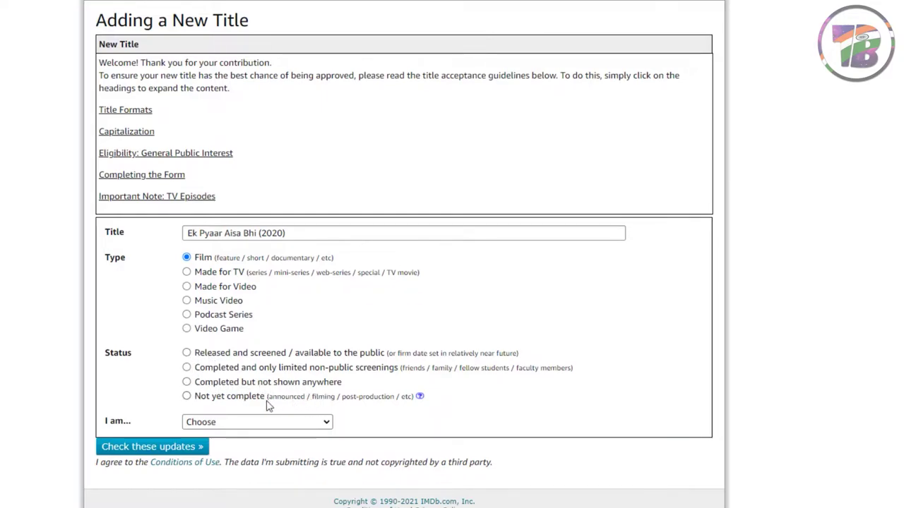
click(267, 356)
click(258, 423)
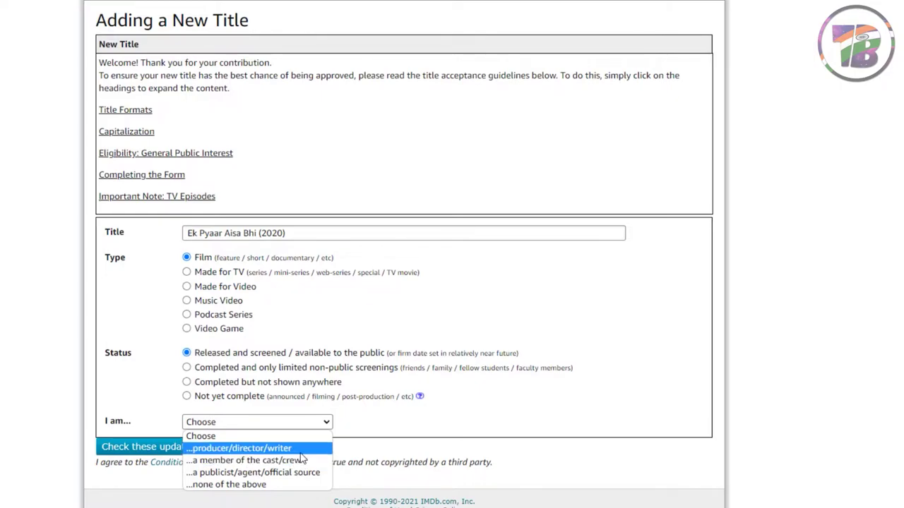
click(300, 453)
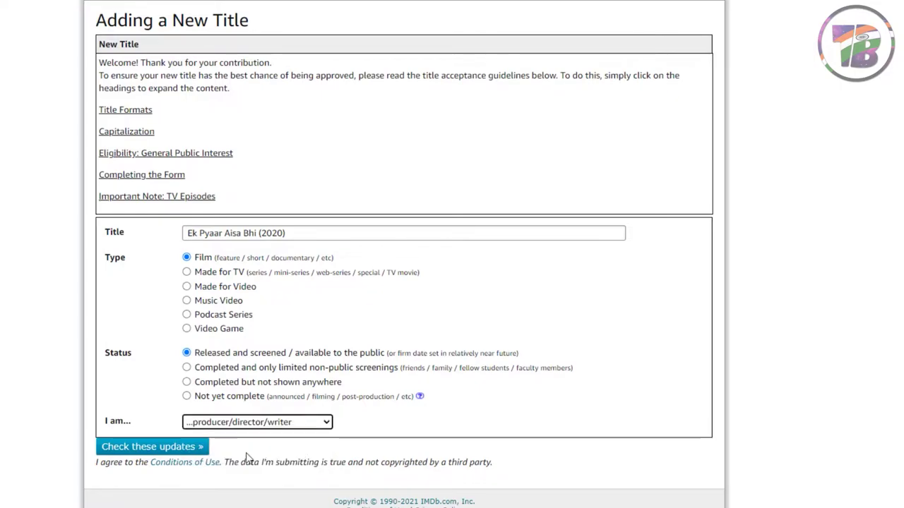
click(182, 452)
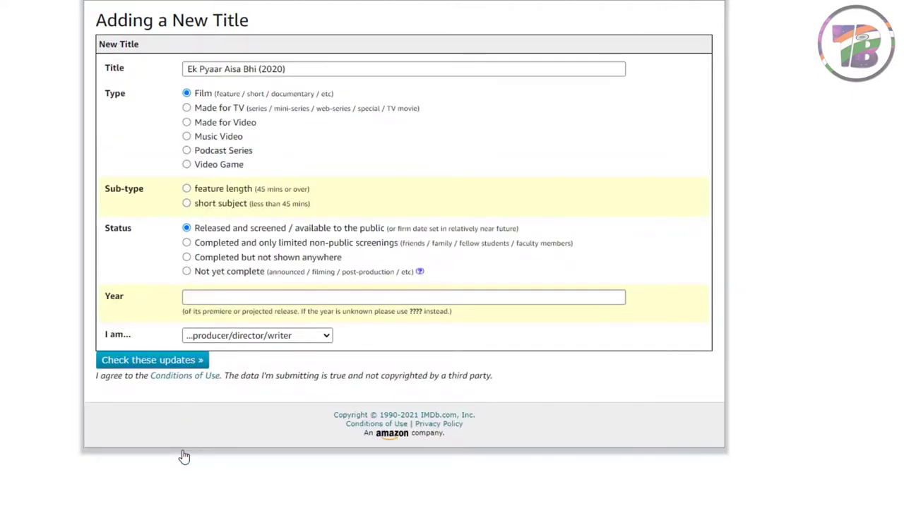
Step: Set the year to 2020 and the sub-type to short subject, and check the updates
click(228, 299)
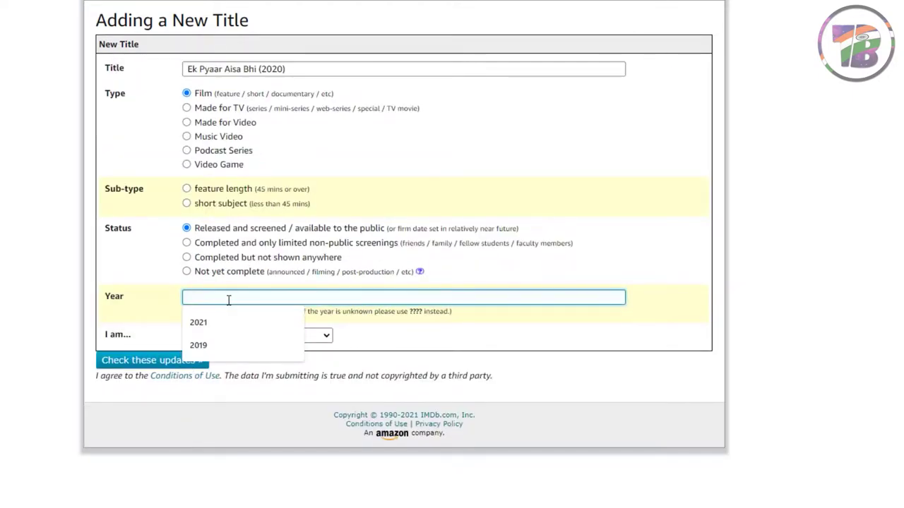
text(2020)
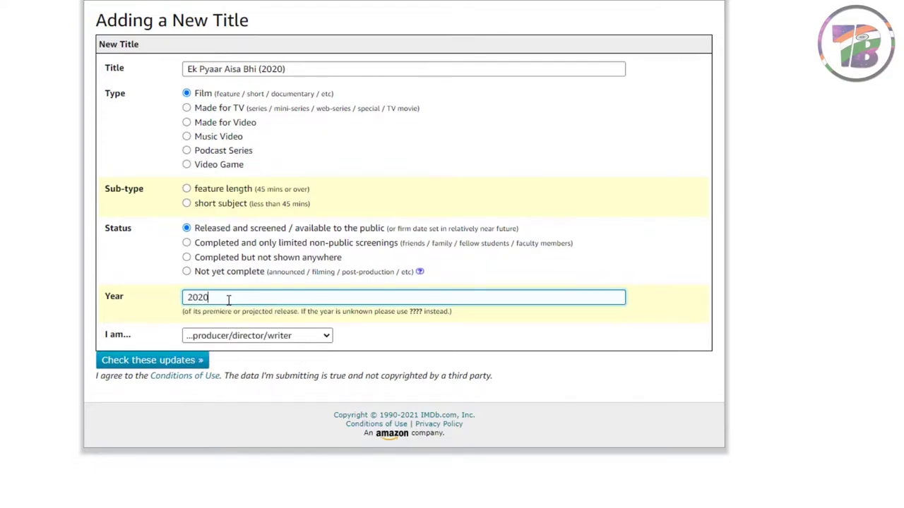
click(182, 366)
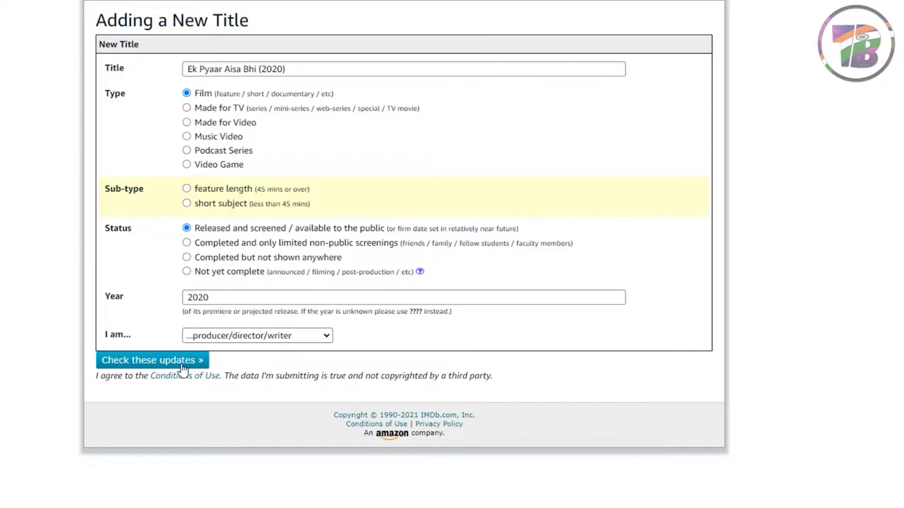
click(206, 207)
click(128, 360)
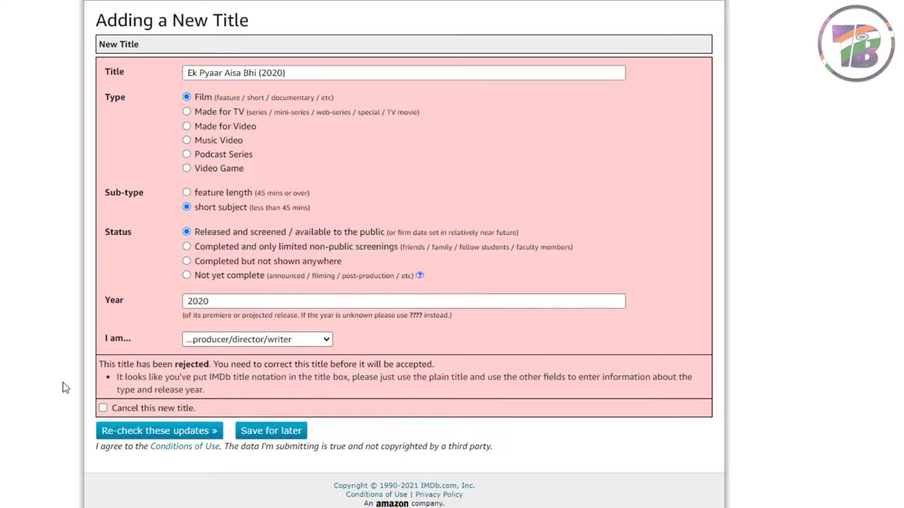
Step: Remove "(2020)" from the title so it reads "Ek Pyaar Aisa Bhi", and re-check the updates
drag(109, 365, 422, 365)
click(253, 365)
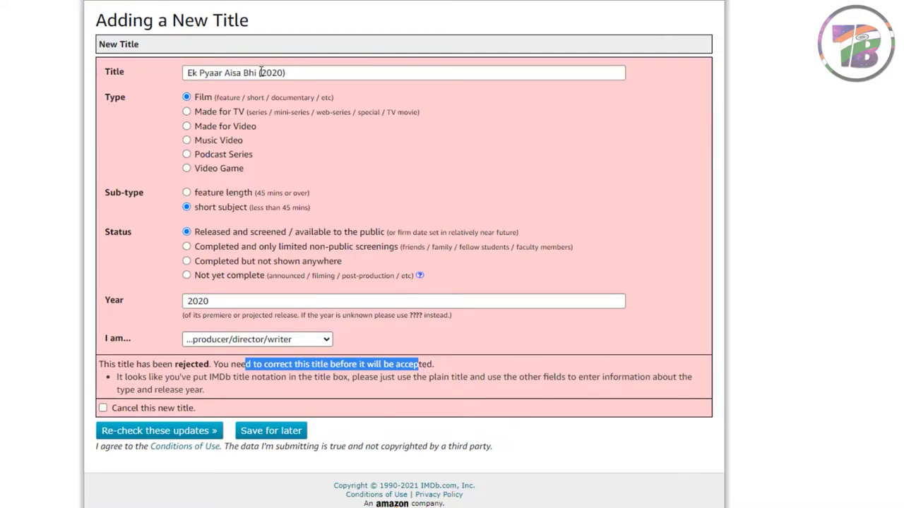
drag(259, 73, 514, 79)
key(BackSpace)
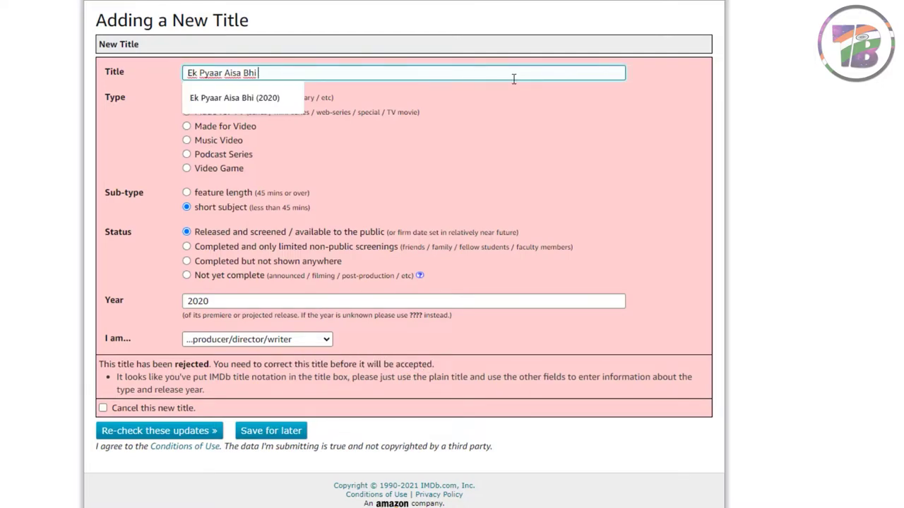
click(191, 433)
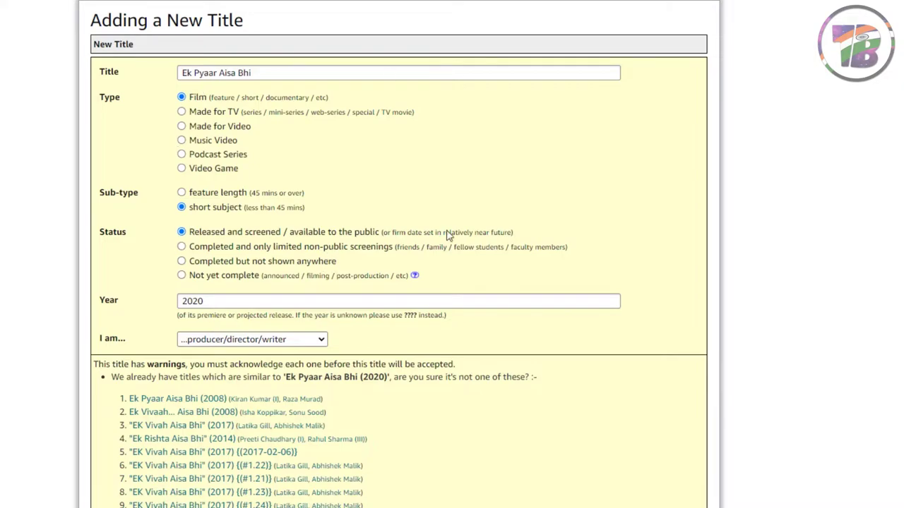
Step: Acknowledge that the film is not an existing title and re-check the updates
scroll(416, 296, down, 4)
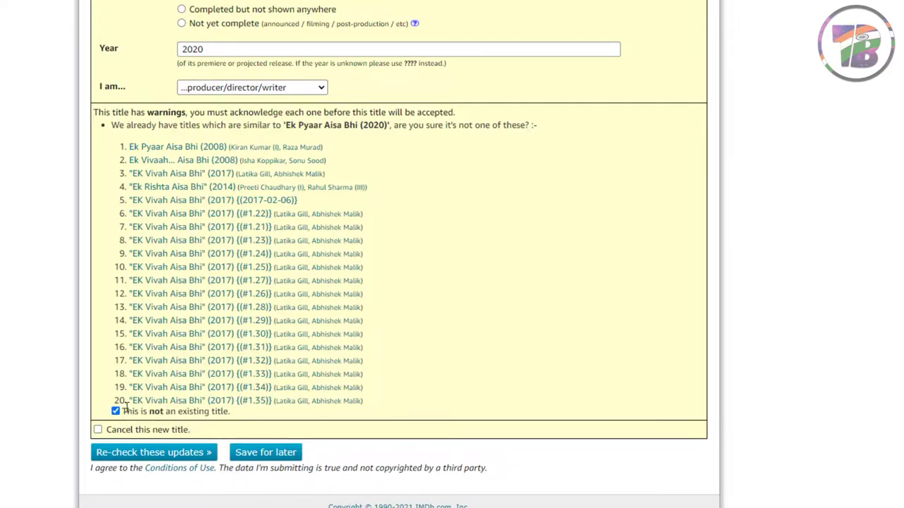
click(197, 453)
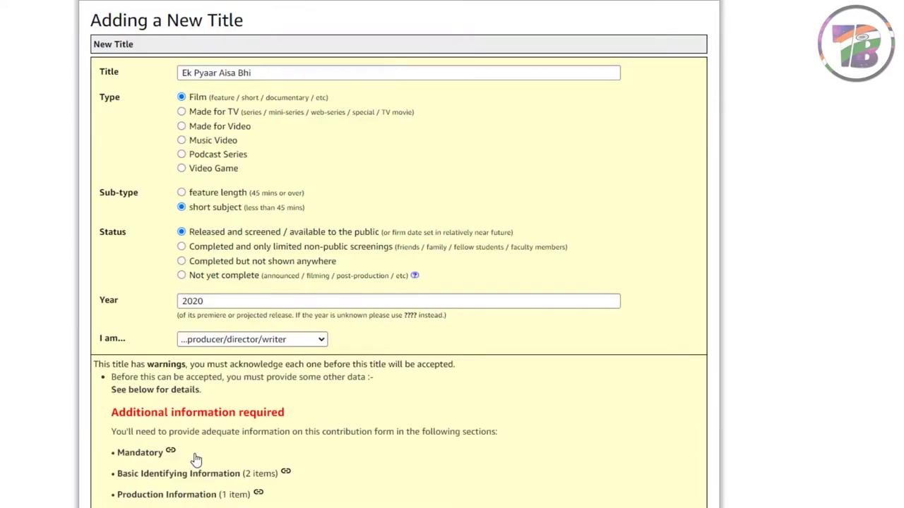
Step: Review the list of required additional information and set the release date's country to India
scroll(357, 408, down, 2)
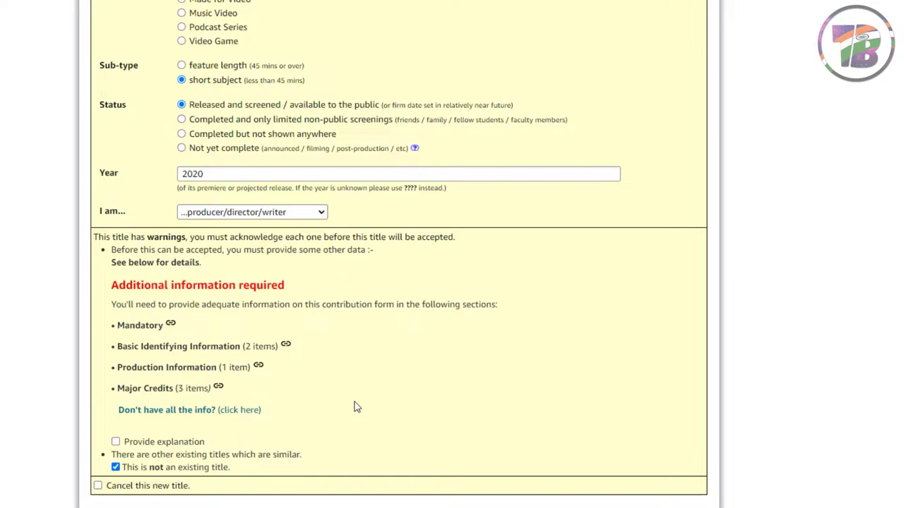
scroll(357, 407, down, 1)
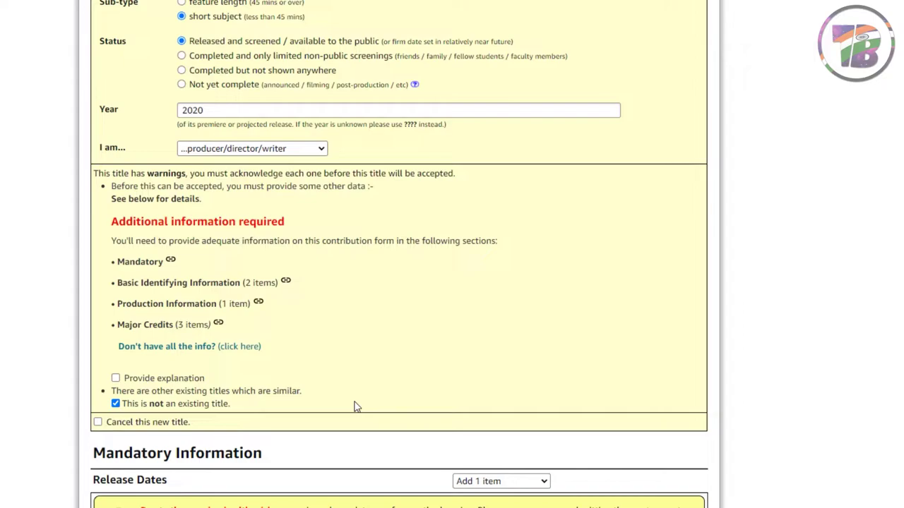
scroll(357, 407, down, 2)
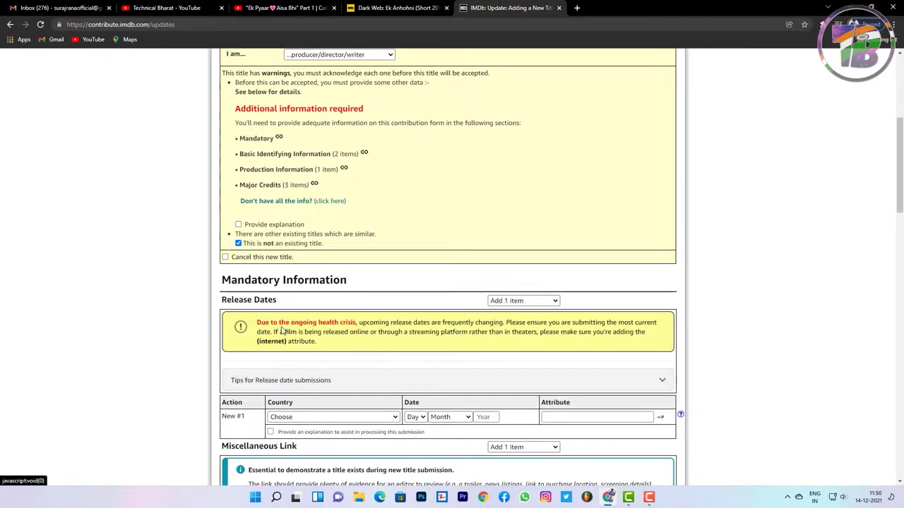
scroll(339, 354, up, 1)
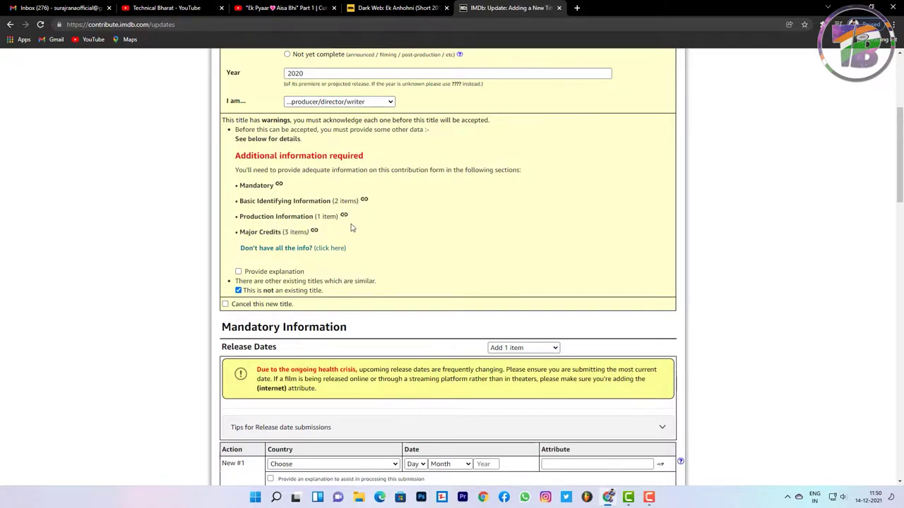
scroll(351, 227, down, 1)
scroll(294, 279, down, 1)
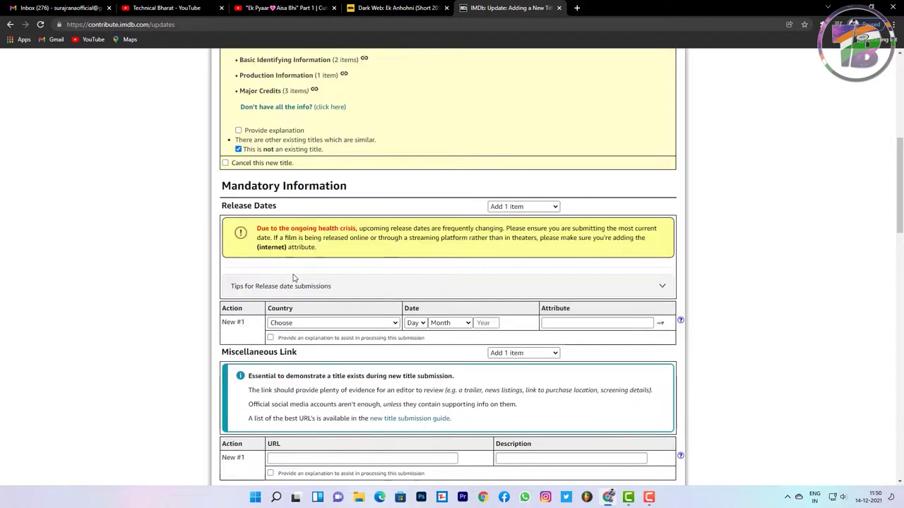
scroll(423, 308, down, 1)
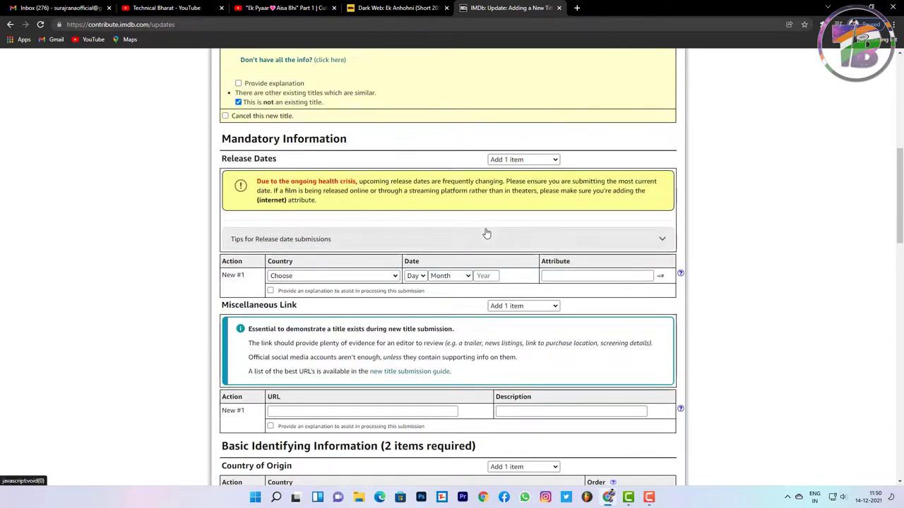
click(298, 276)
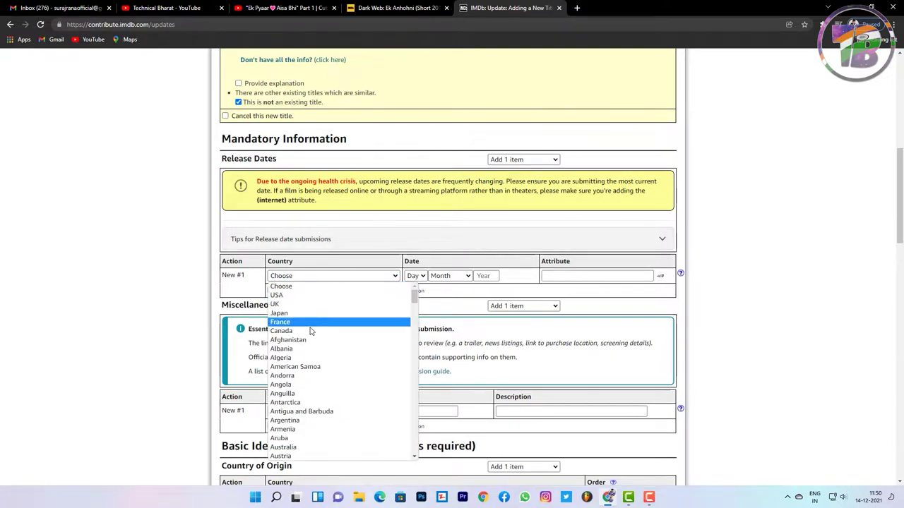
scroll(307, 338, down, 12)
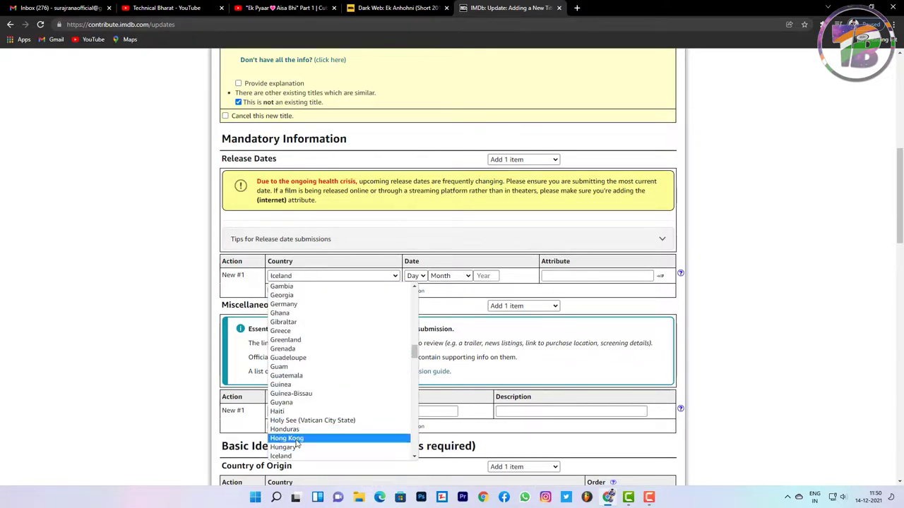
scroll(297, 424, down, 3)
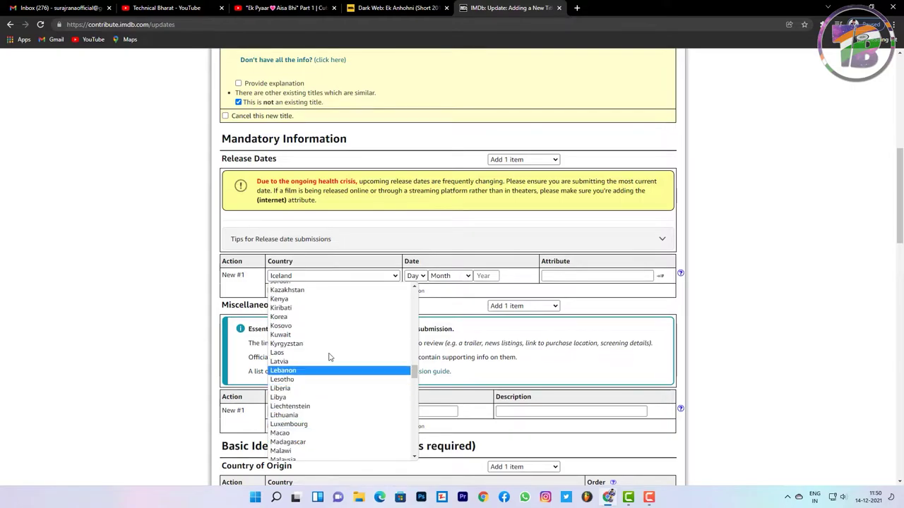
key(i)
key(n)
key(Return)
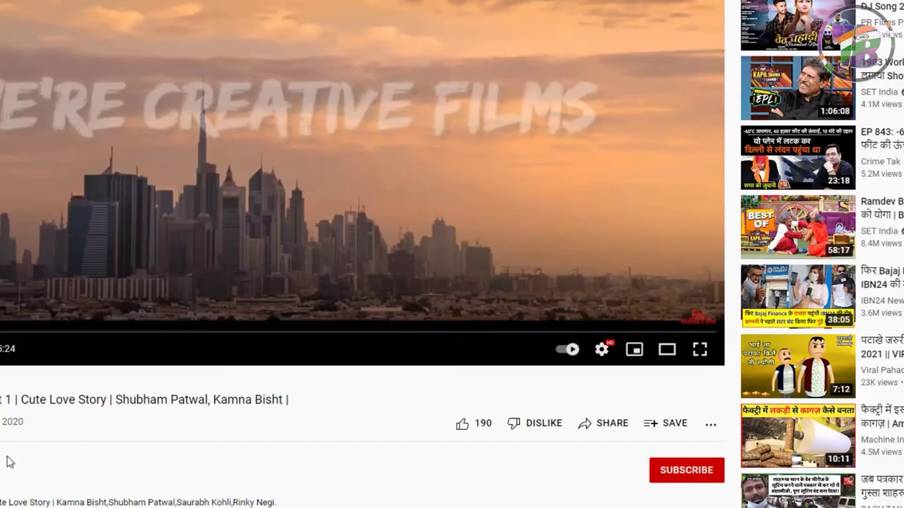
Step: Look up the film's publication date on its YouTube page and set the release date to 7 April 2020
drag(39, 427, 5, 423)
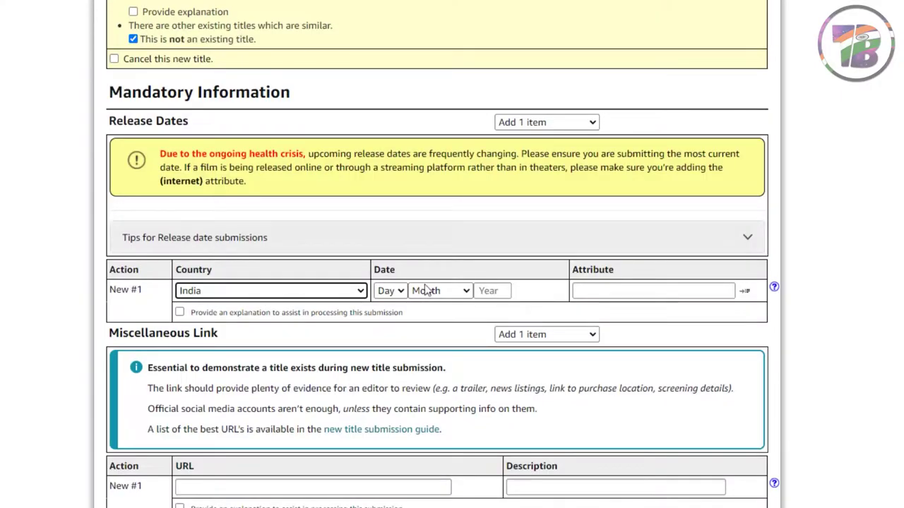
click(389, 291)
click(388, 398)
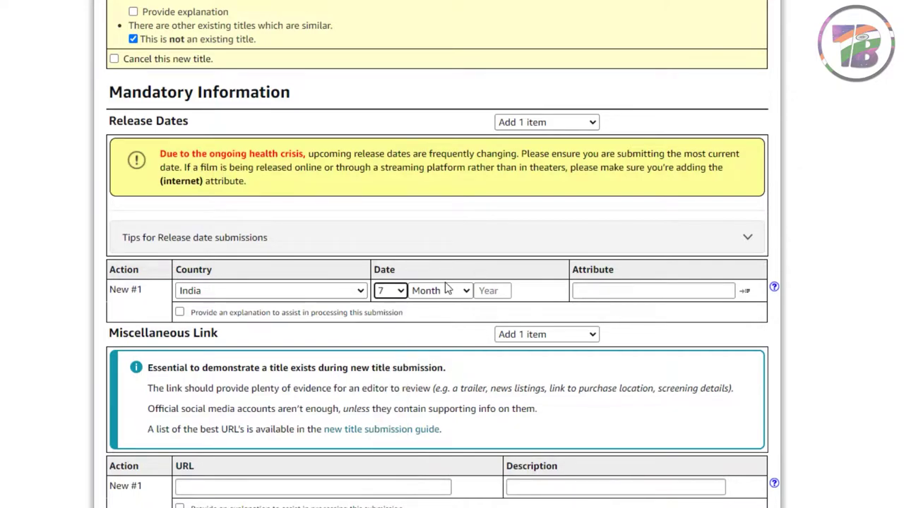
click(439, 291)
click(432, 357)
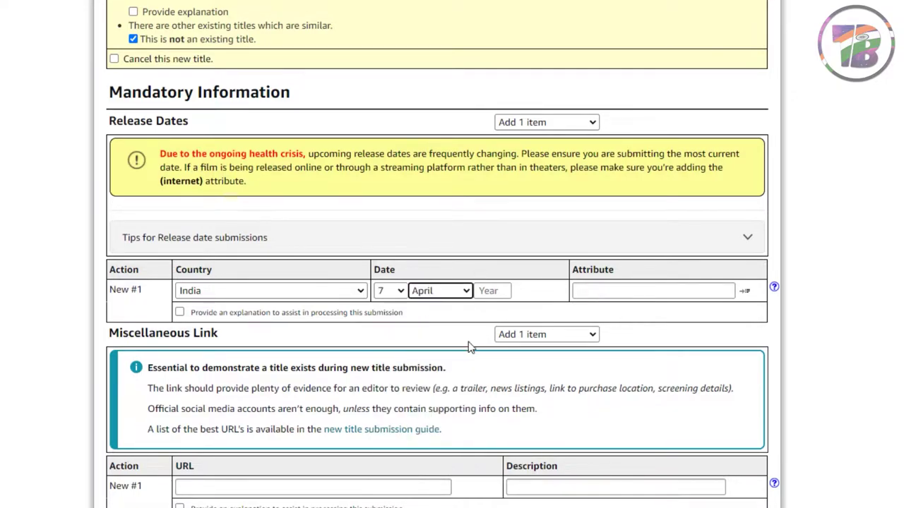
click(507, 292)
text(2020)
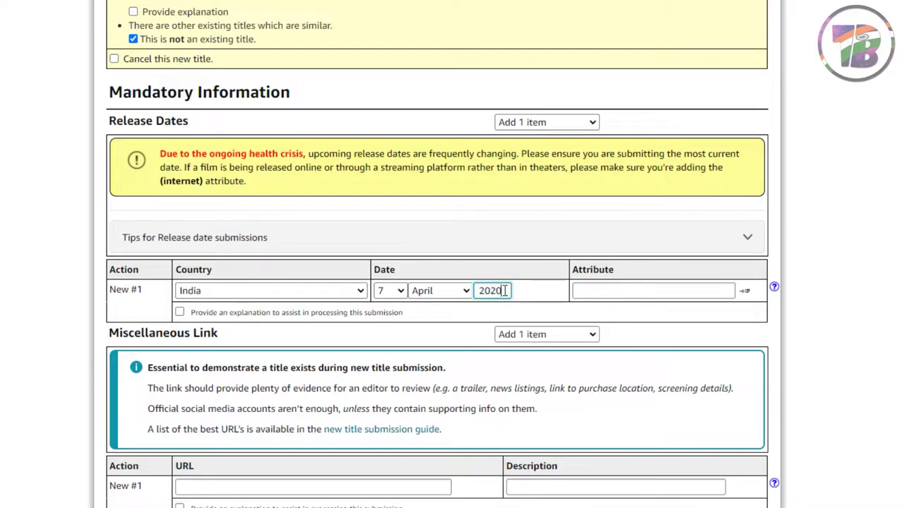
Step: Read the Release Dates help for guidance on the attribute field and return to the contribution form
click(615, 291)
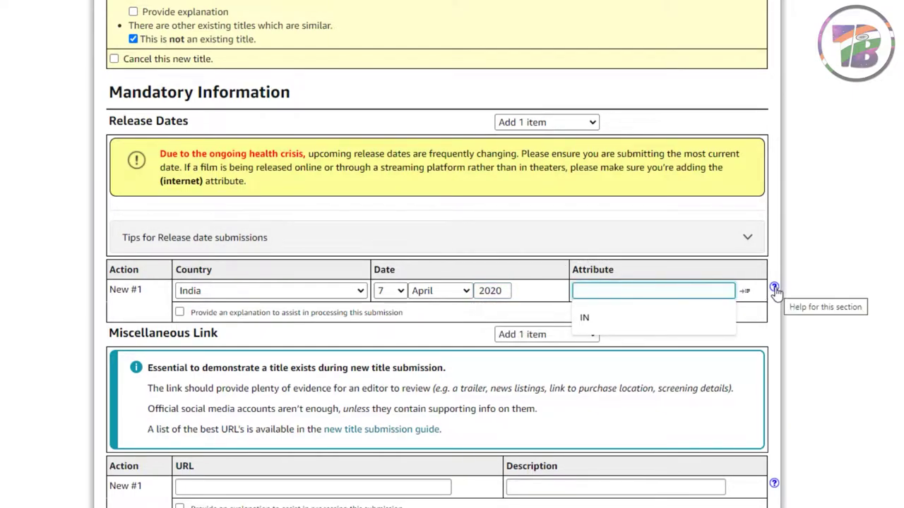
click(775, 289)
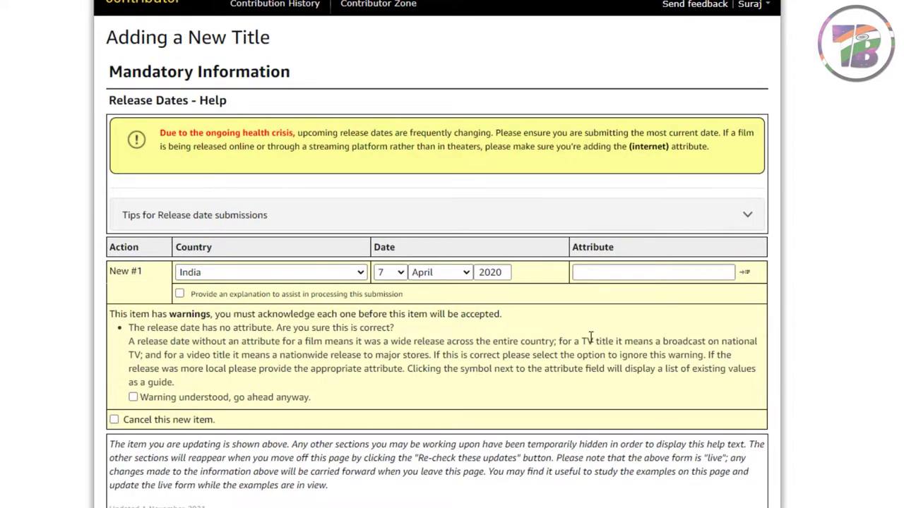
scroll(590, 336, down, 1)
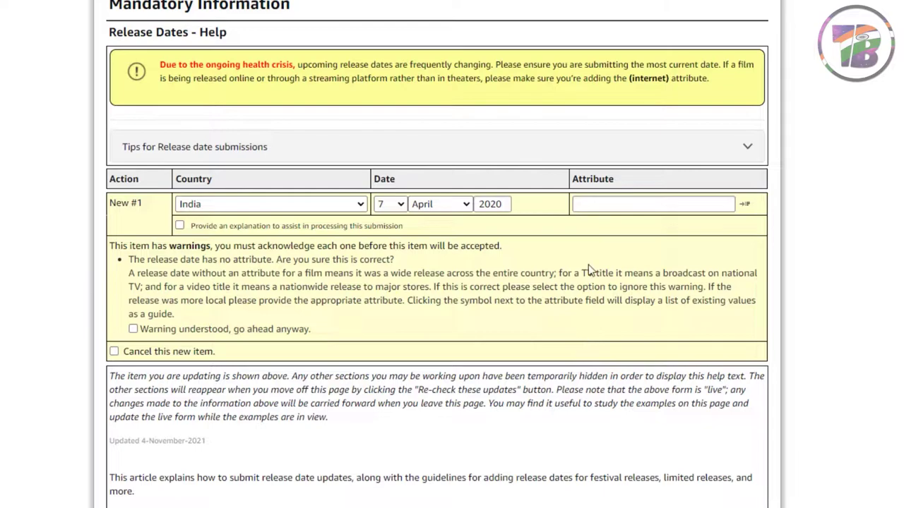
scroll(635, 204, down, 2)
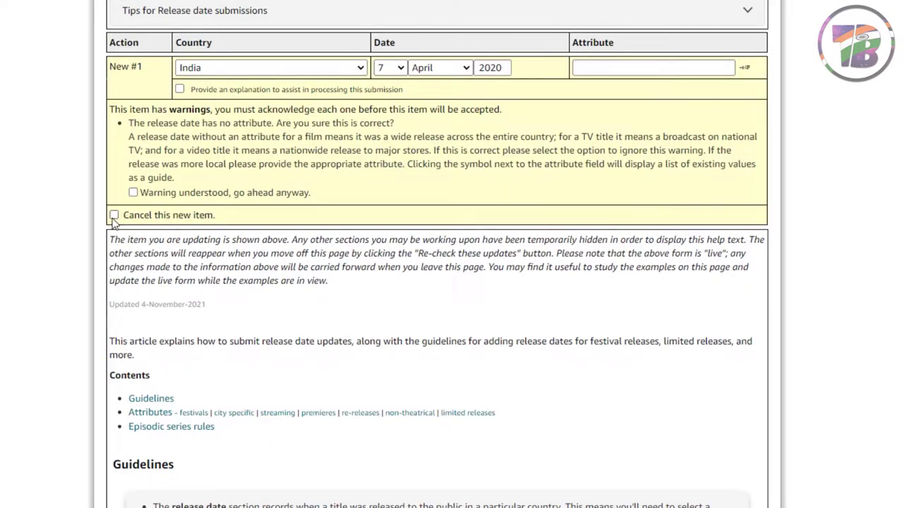
scroll(202, 291, down, 7)
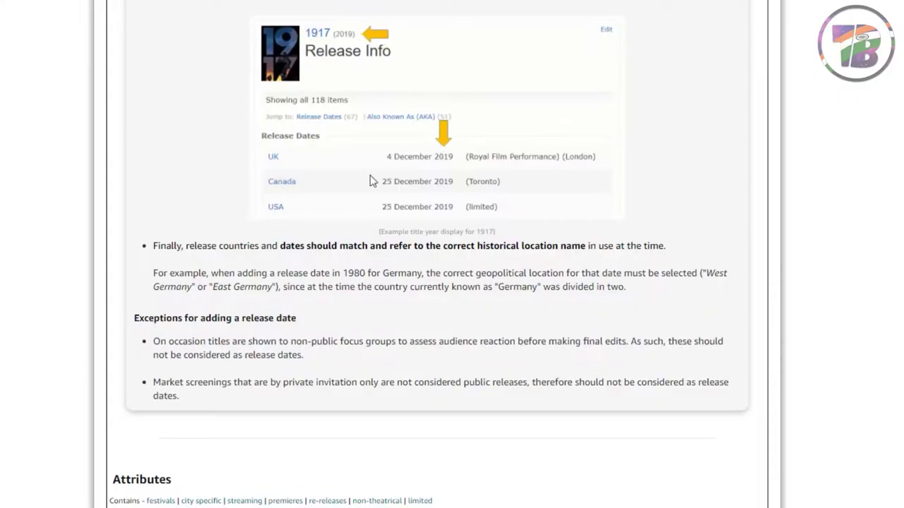
scroll(375, 211, down, 10)
scroll(375, 212, up, 15)
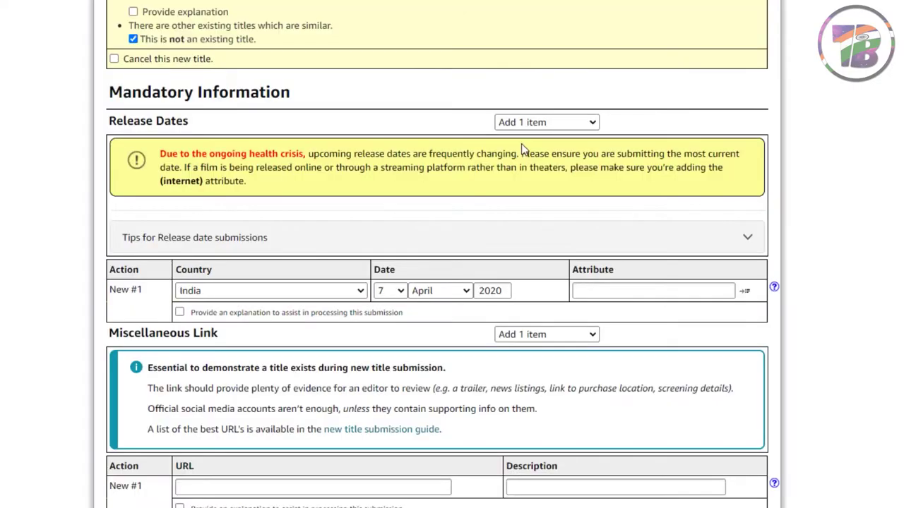
Step: Switch to the film's YouTube page and copy its share link for the Miscellaneous Link entry
scroll(503, 293, down, 2)
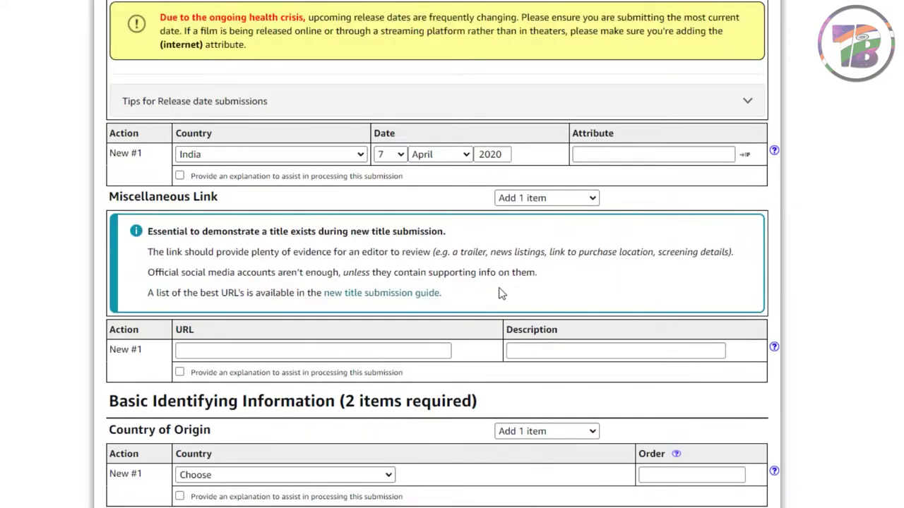
scroll(544, 194, down, 2)
click(244, 214)
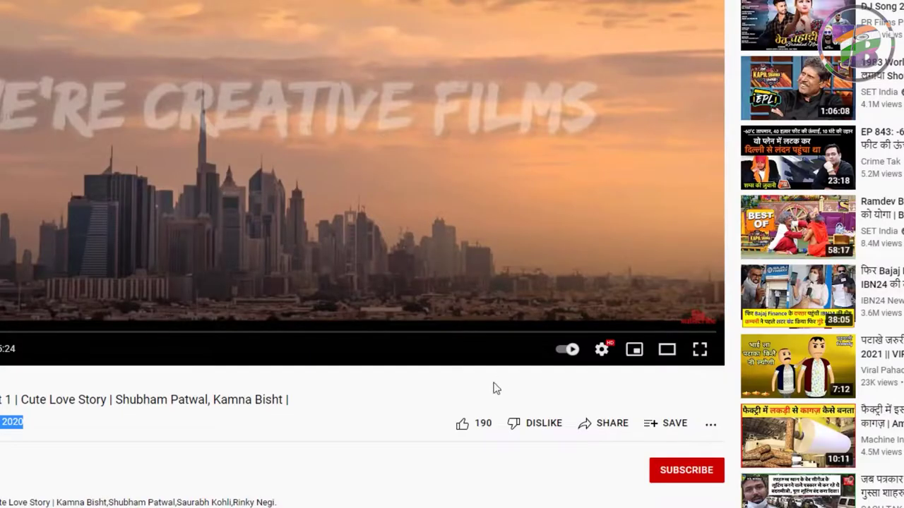
click(543, 424)
click(580, 422)
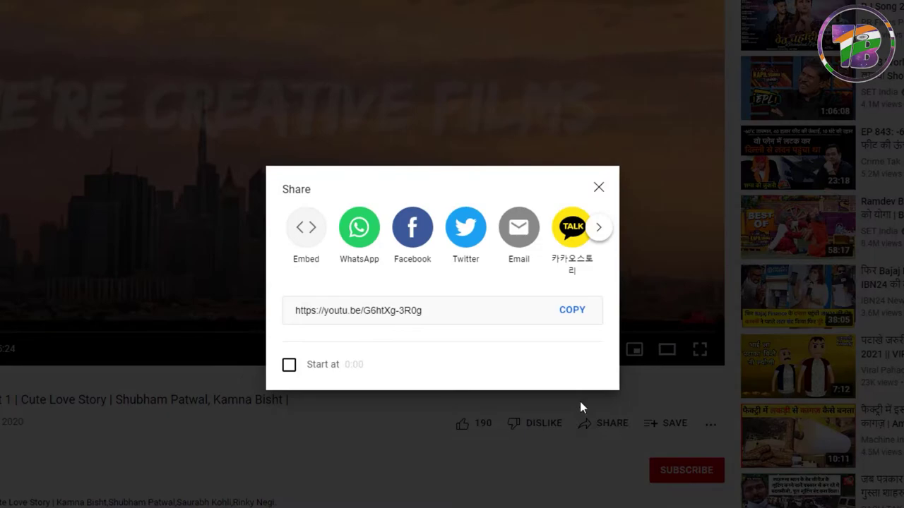
click(574, 312)
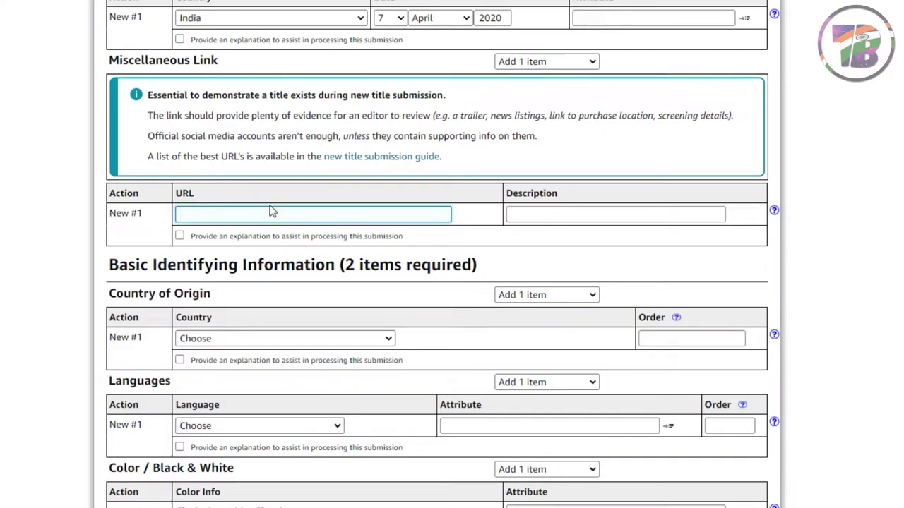
click(264, 215)
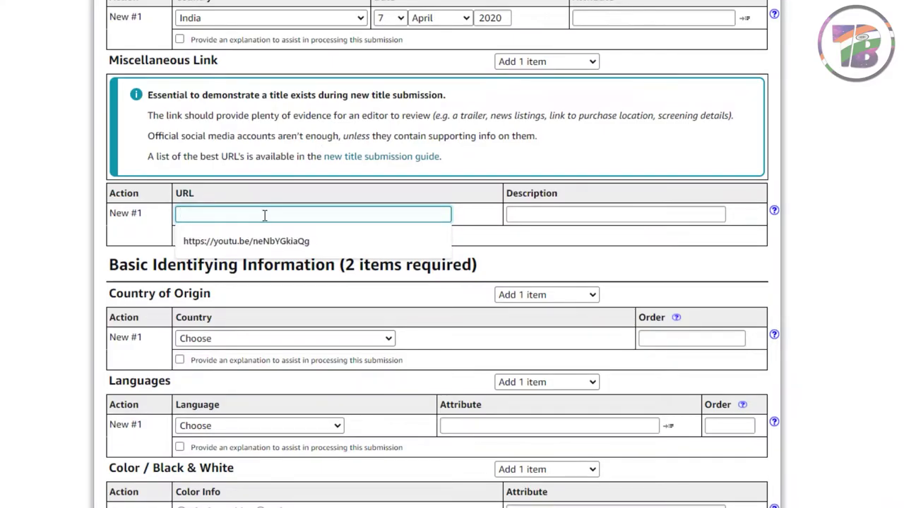
key(ctrl+v)
click(566, 213)
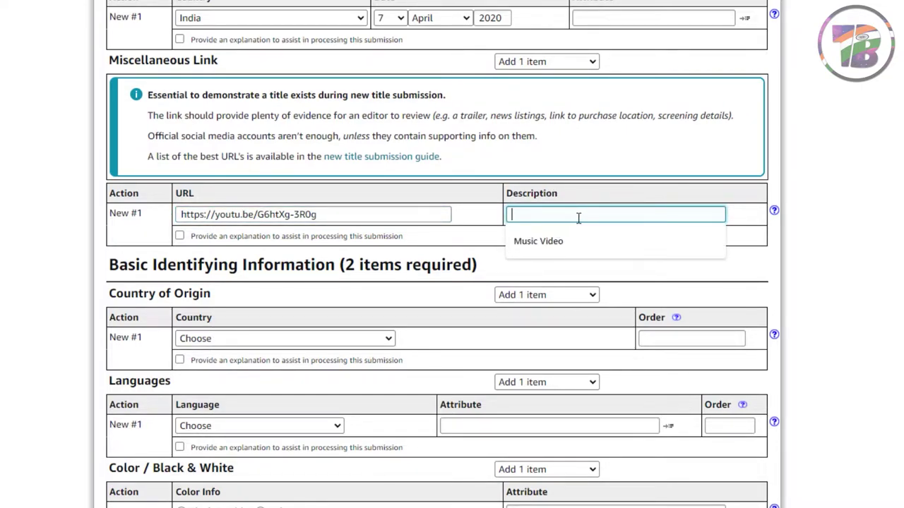
text(Short Film)
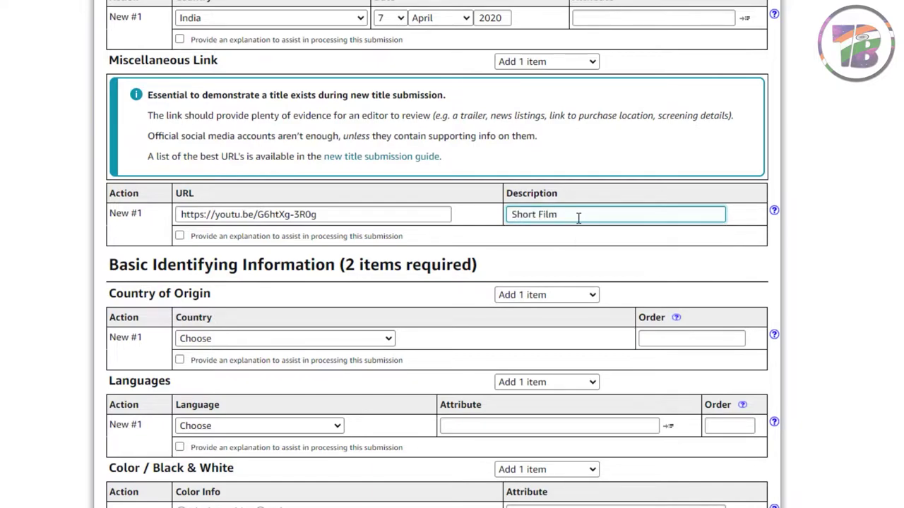
Step: Set the country of origin to India and open the help for that section
scroll(215, 351, down, 1)
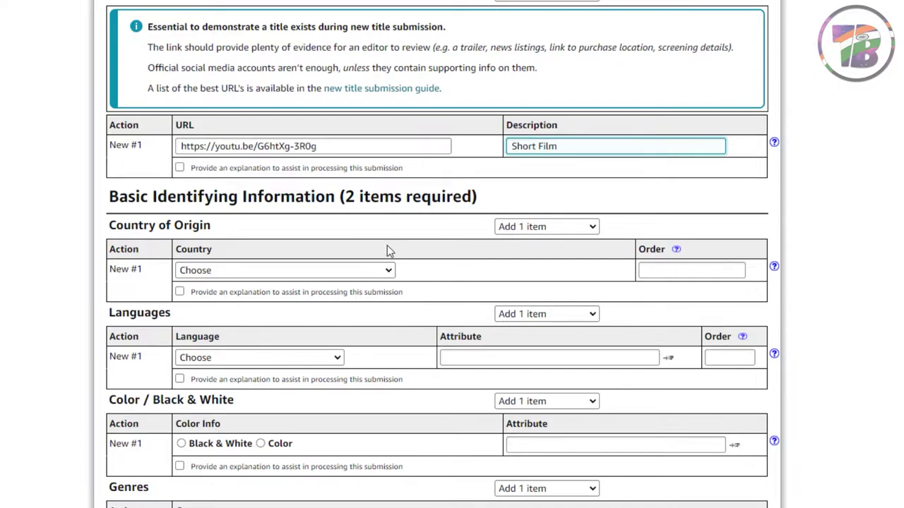
click(343, 271)
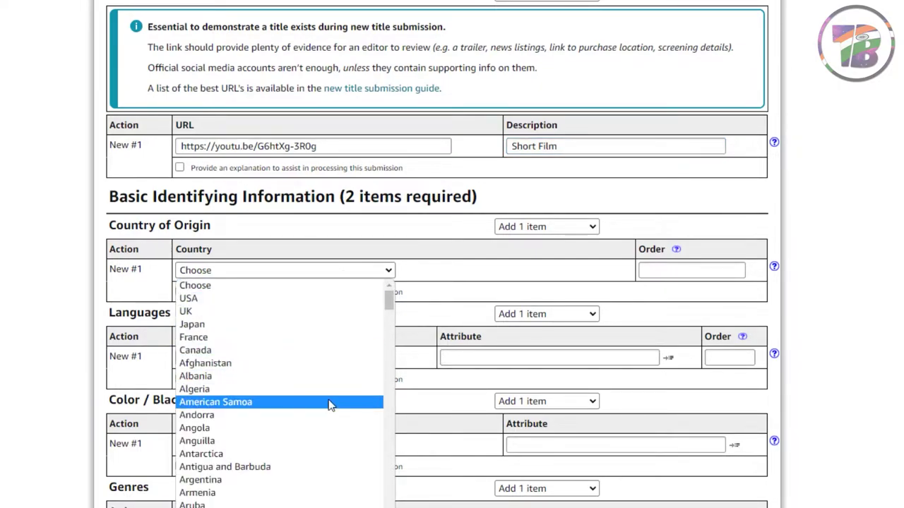
scroll(329, 405, down, 20)
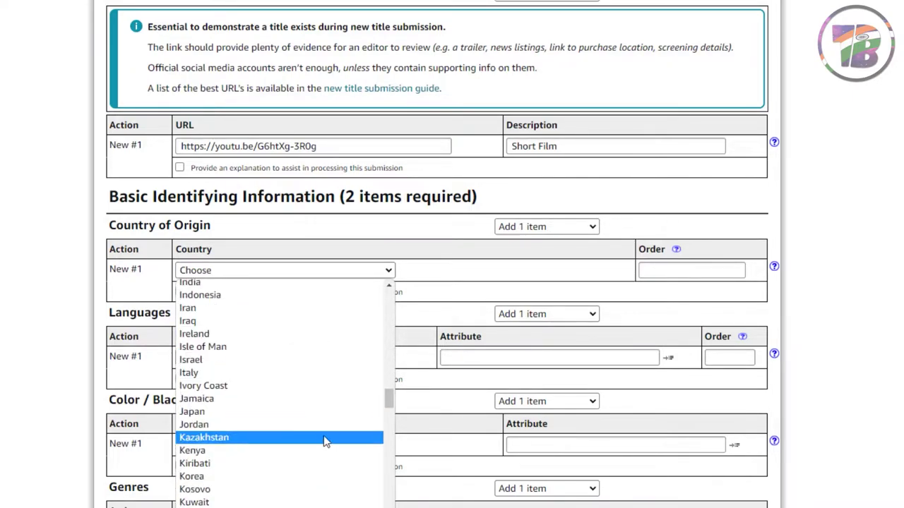
scroll(315, 450, down, 15)
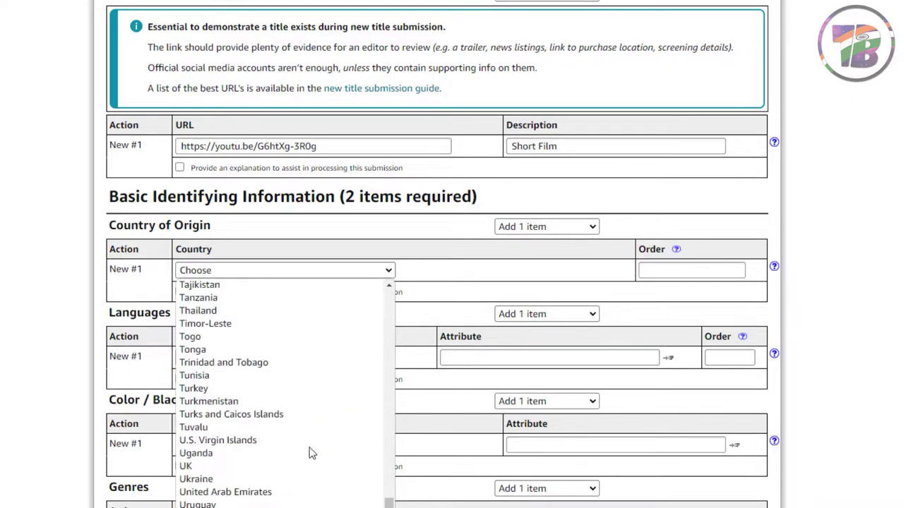
scroll(311, 453, down, 3)
scroll(309, 452, up, 20)
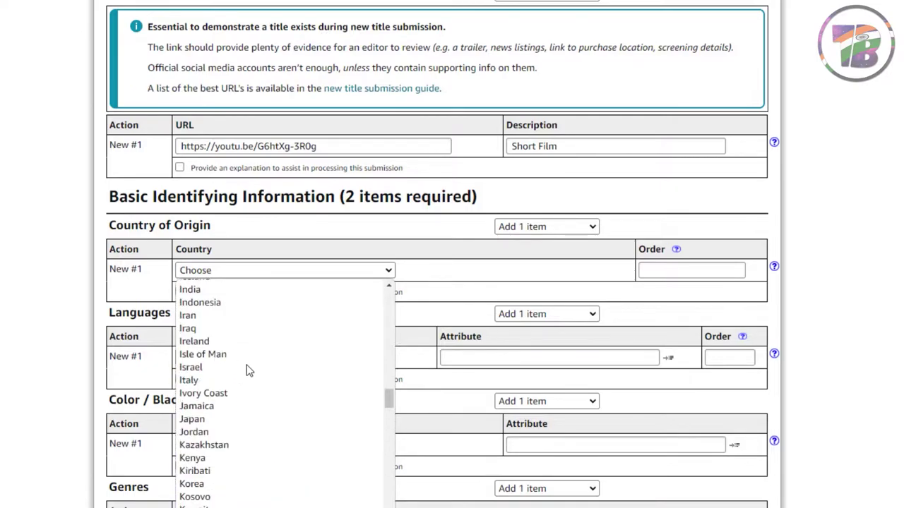
scroll(249, 371, up, 3)
click(249, 428)
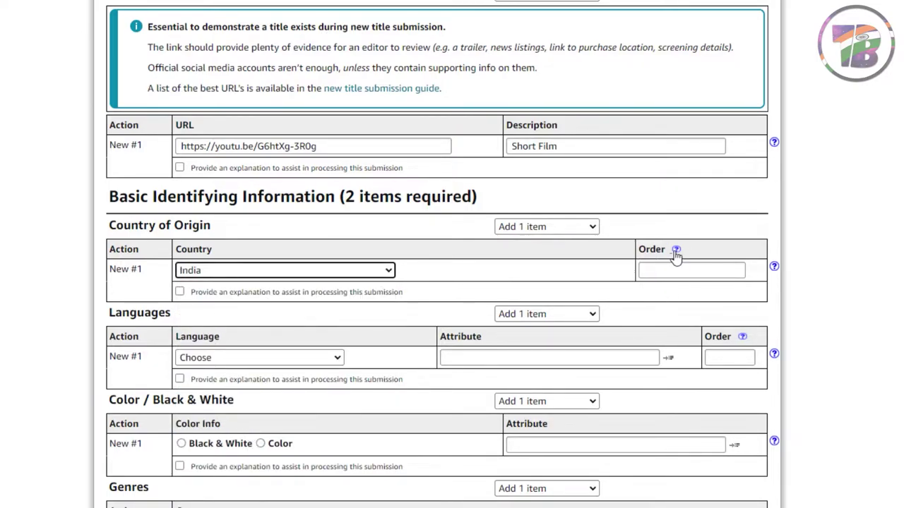
right_click(774, 269)
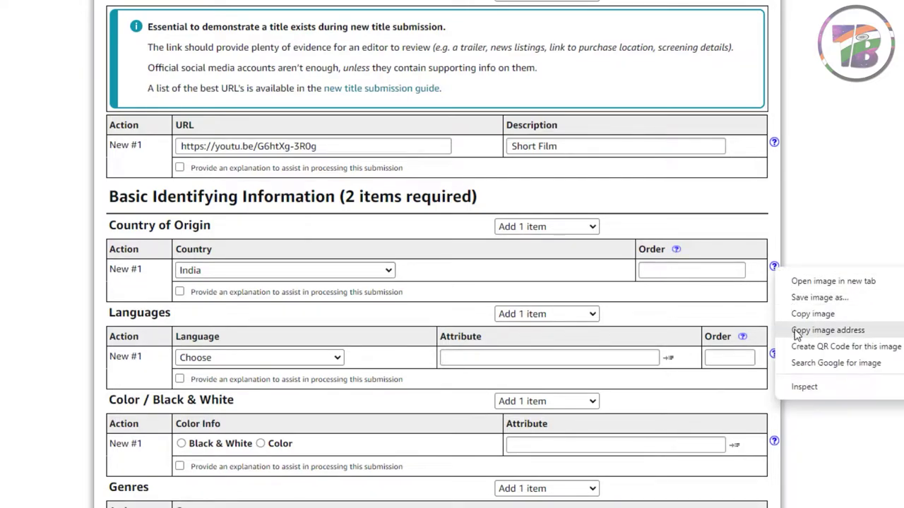
click(774, 270)
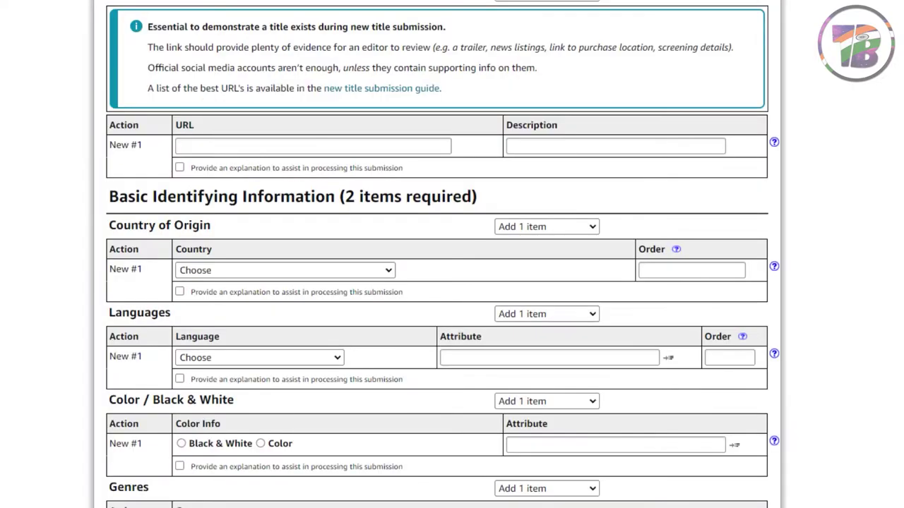
Step: Set the film's language to Hindi in the Languages section
scroll(597, 332, down, 1)
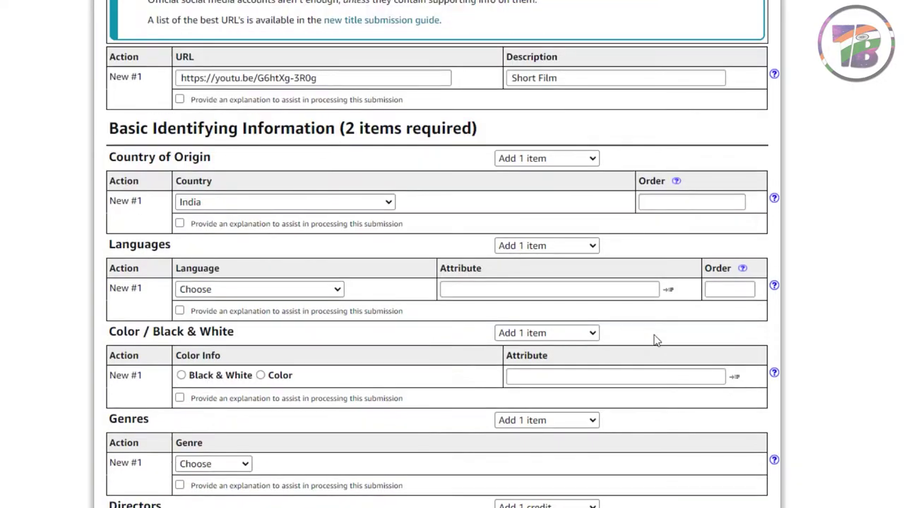
click(212, 290)
key(h)
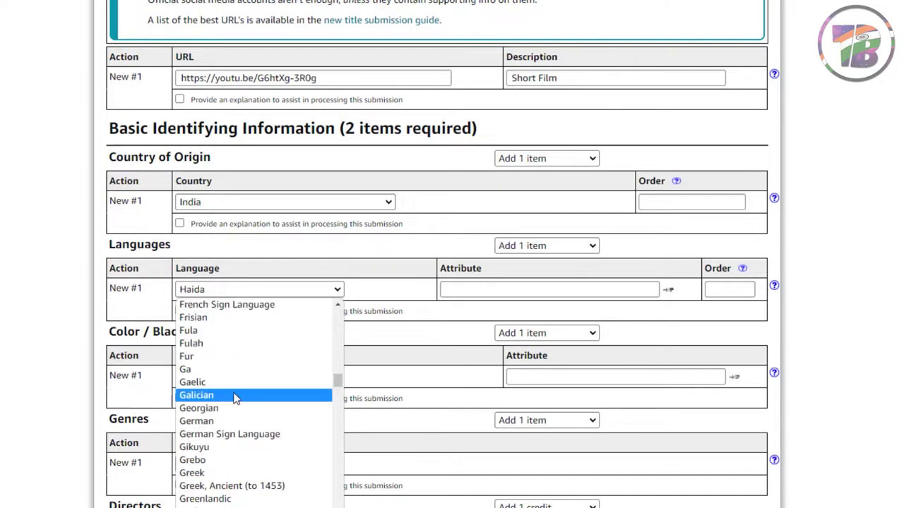
scroll(233, 424, down, 2)
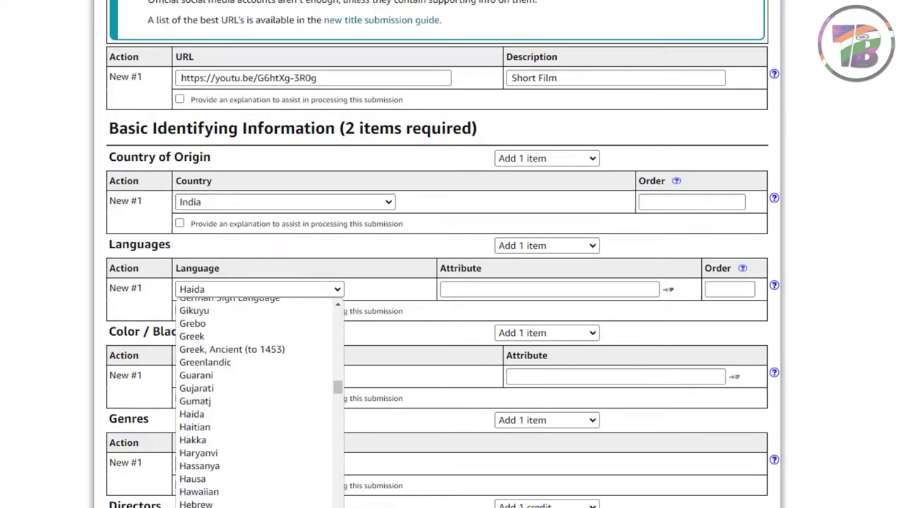
key(i)
key(Return)
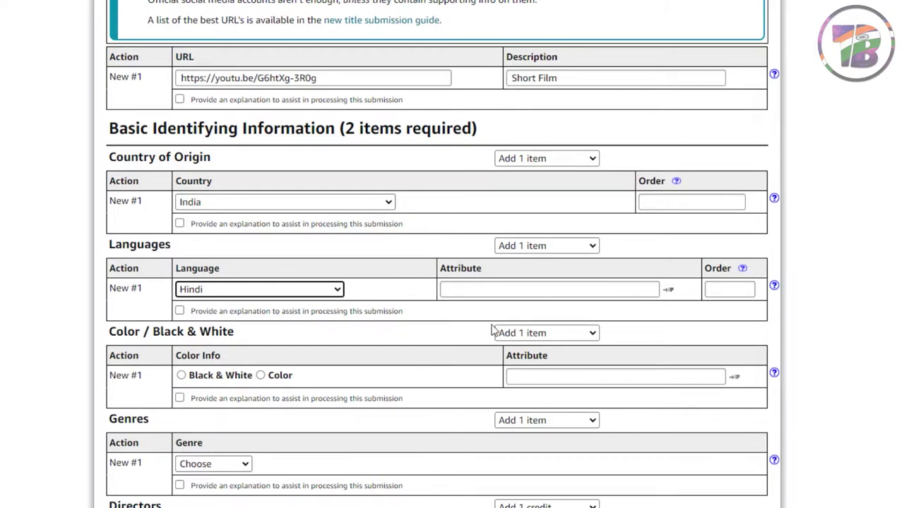
Step: Mark the film as Color and set its genre to Documentary
scroll(409, 393, down, 1)
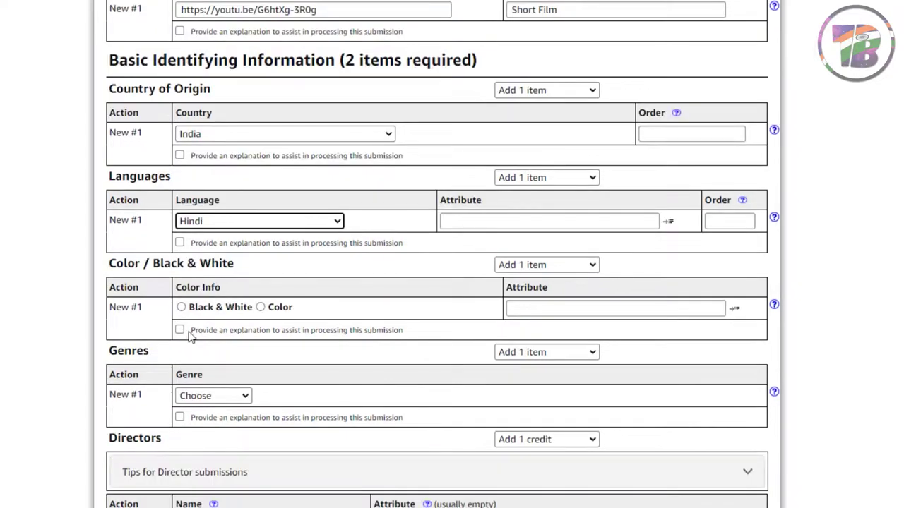
click(264, 308)
scroll(274, 309, down, 2)
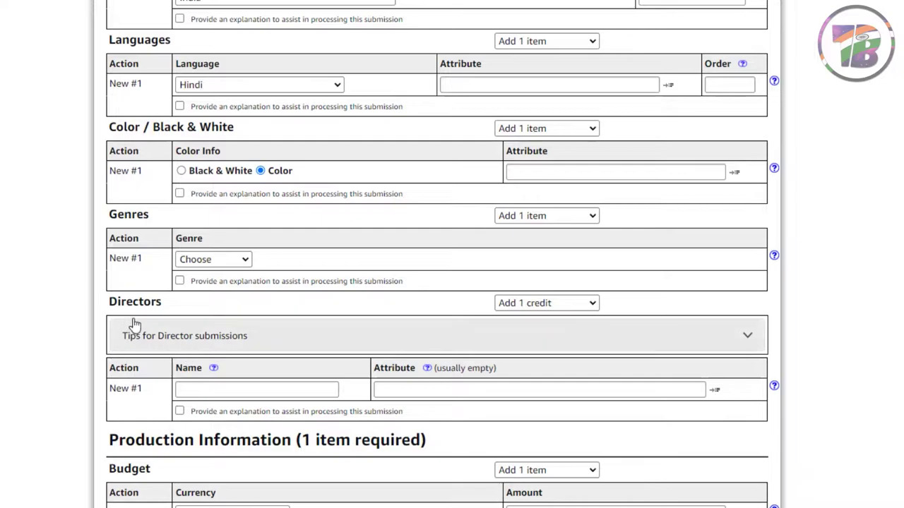
click(202, 260)
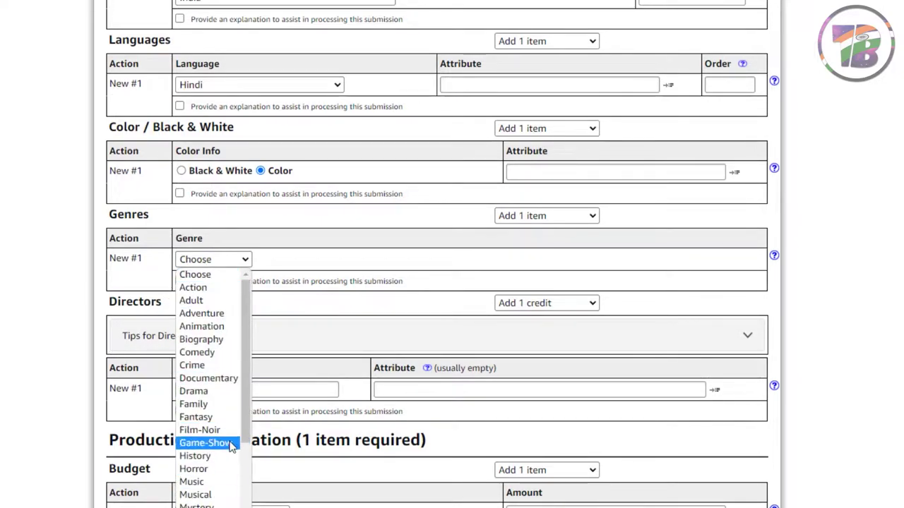
scroll(221, 480, down, 3)
scroll(221, 500, up, 3)
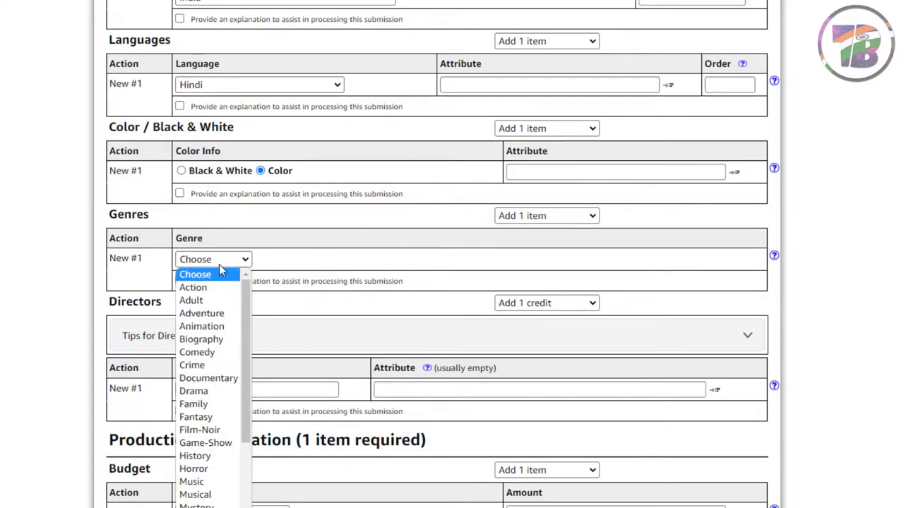
click(219, 380)
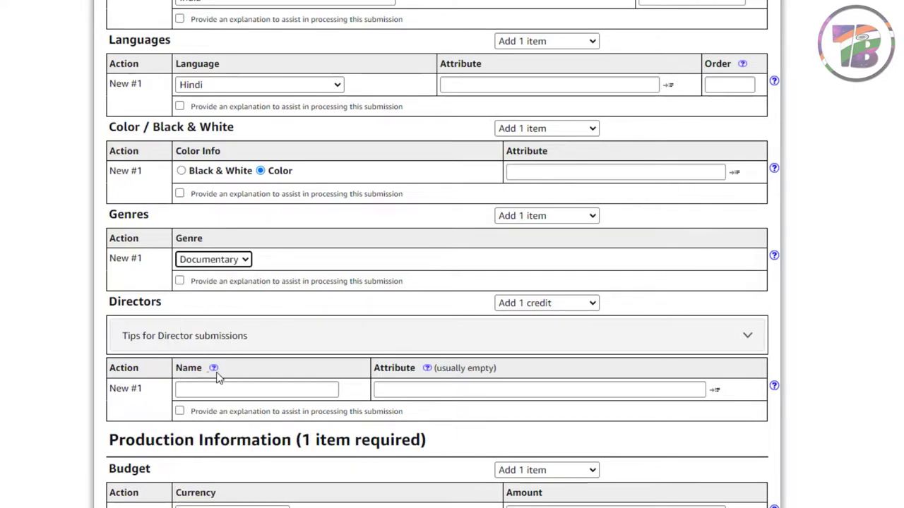
Step: Enter the director's full name for the single credit in the Directors section
click(571, 309)
click(656, 311)
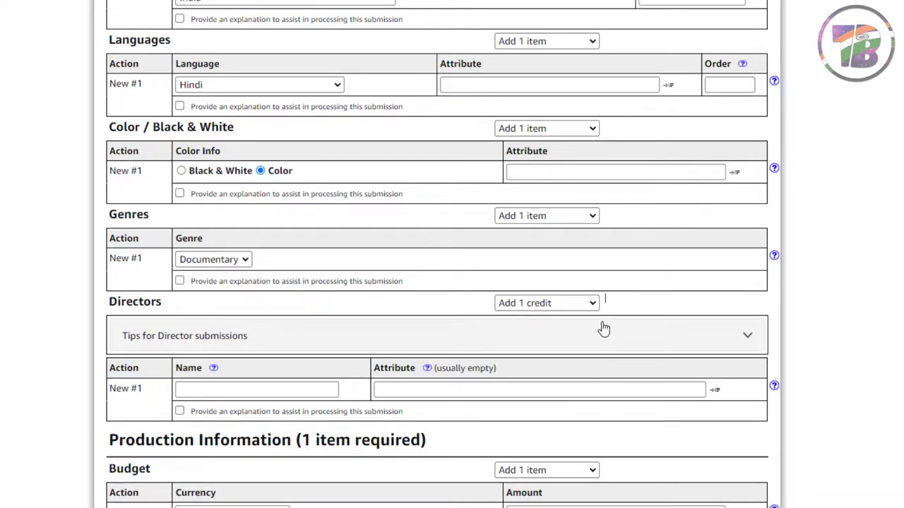
scroll(496, 380, down, 2)
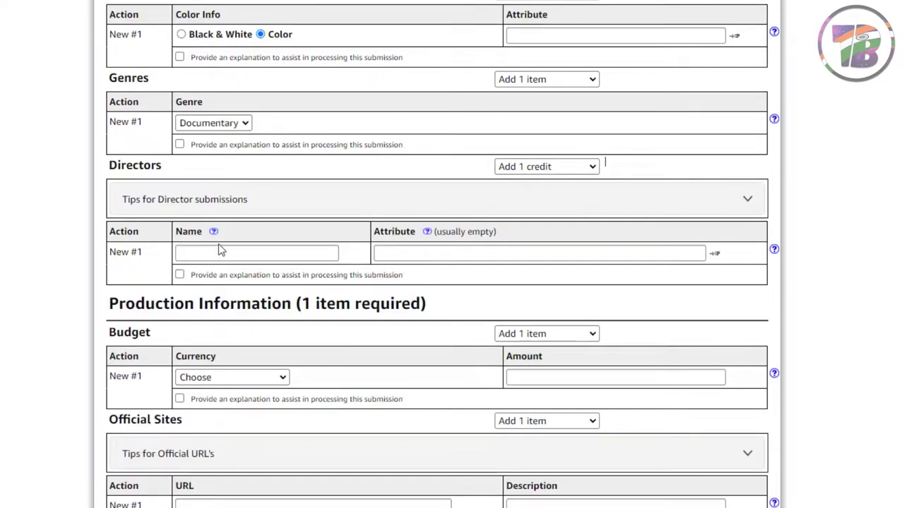
click(226, 256)
click(242, 300)
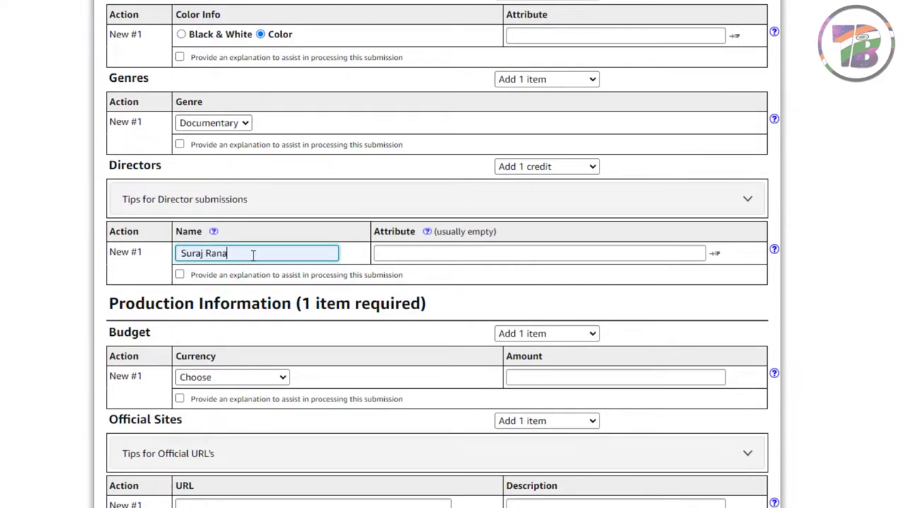
Step: Set the film's budget to 10,000 in INR Indian Rupee
scroll(328, 398, down, 1)
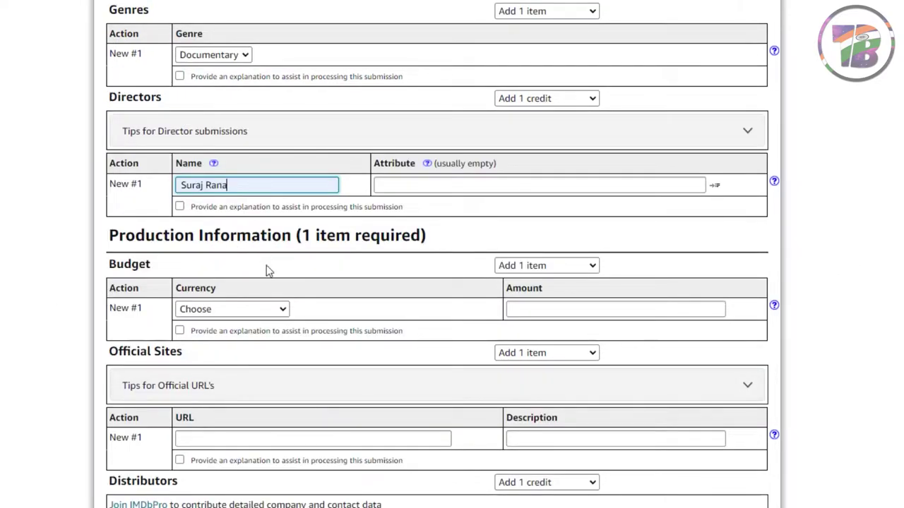
click(258, 317)
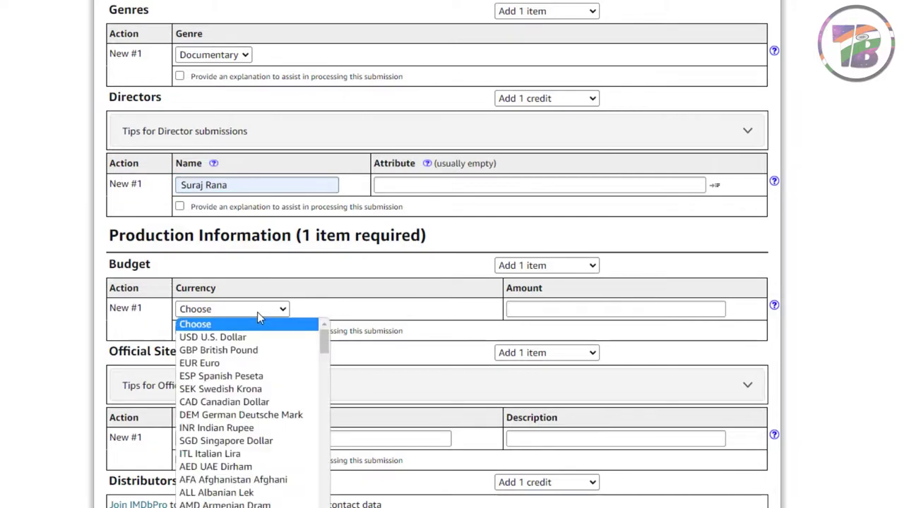
click(272, 431)
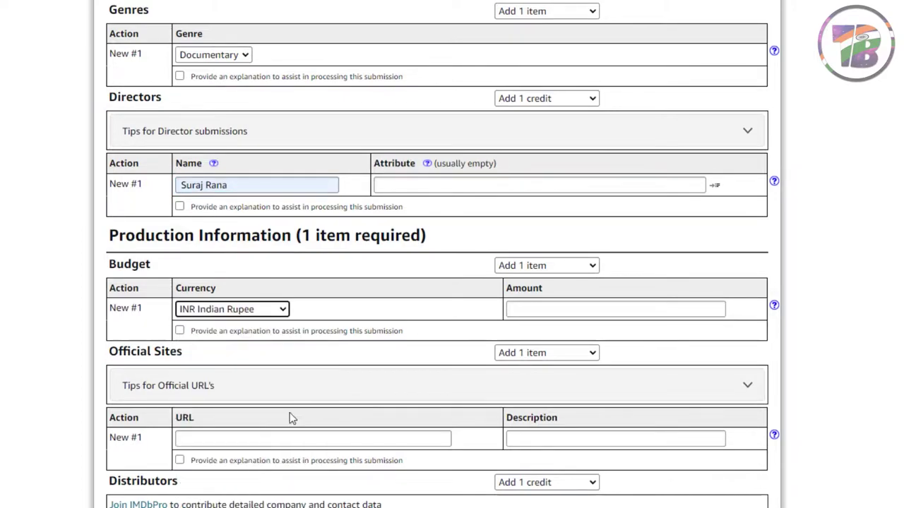
click(584, 305)
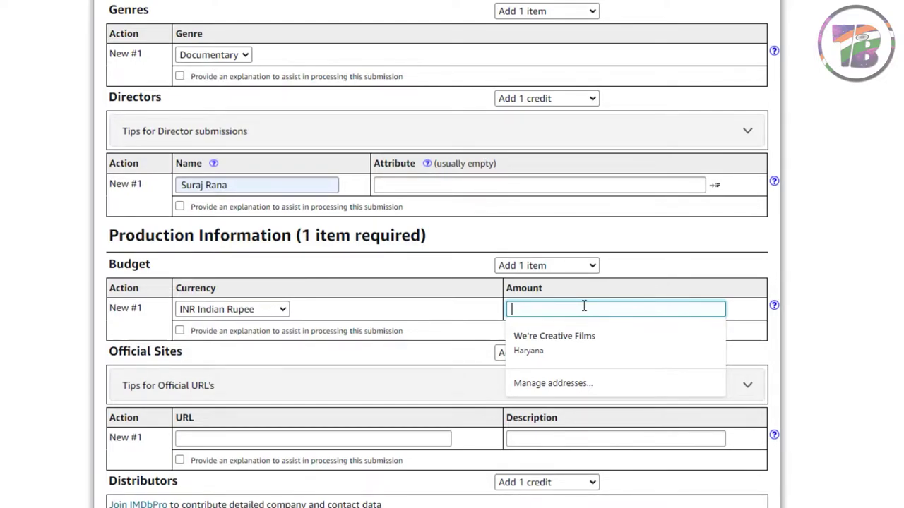
text(10,000)
scroll(318, 363, down, 1)
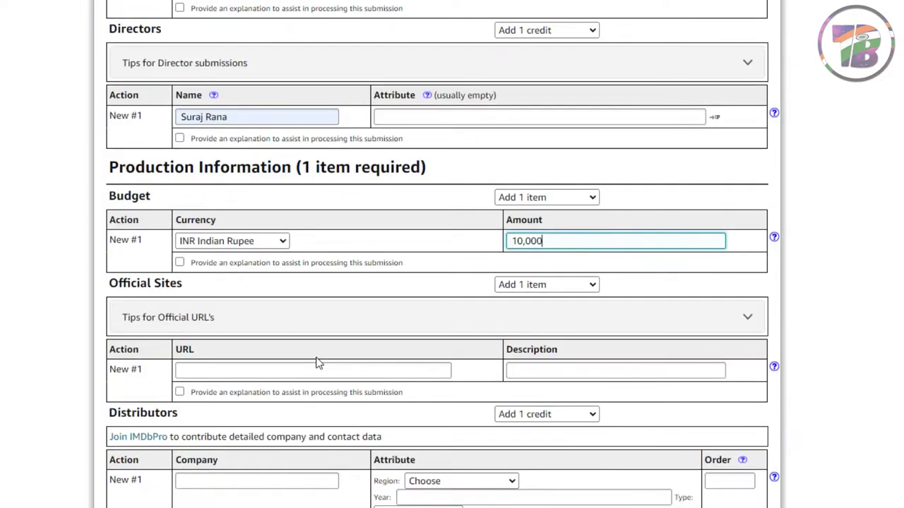
scroll(387, 318, down, 2)
click(354, 187)
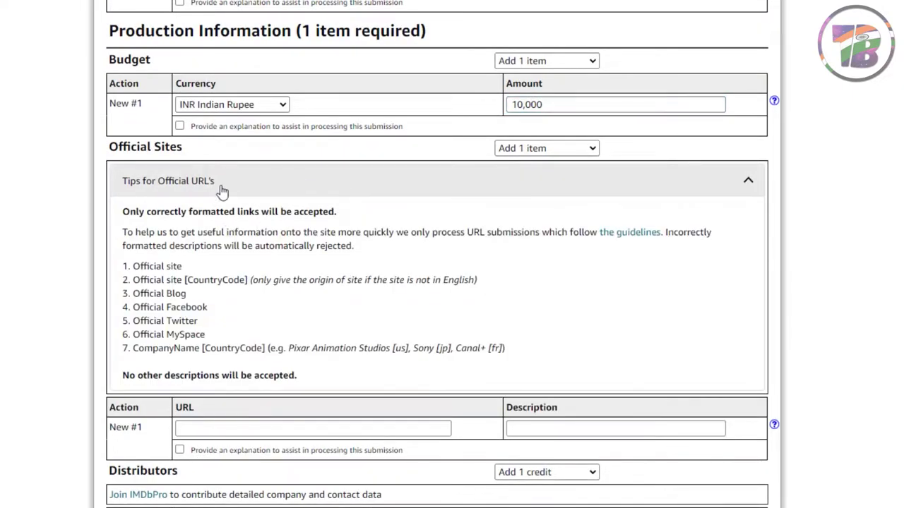
scroll(210, 205, down, 2)
click(223, 293)
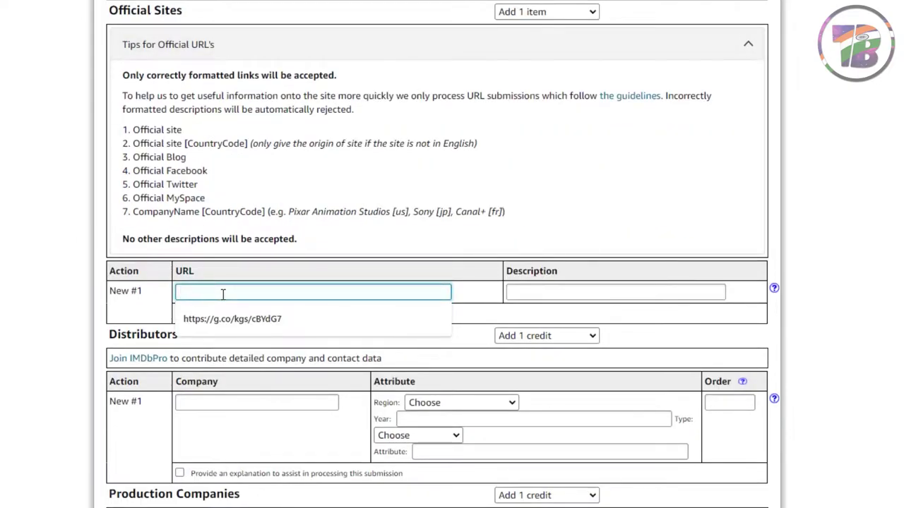
text(https://youtu.be/G6htXg-3R0g)
click(551, 288)
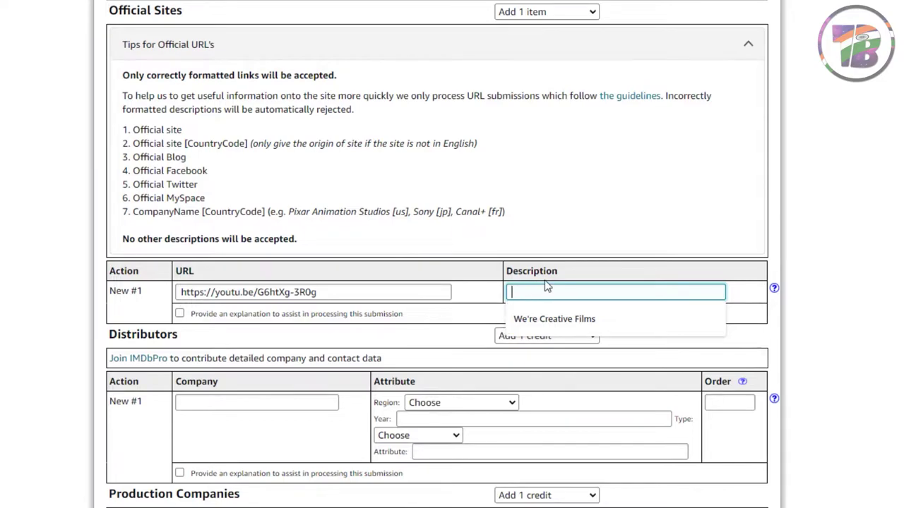
text(Short Film)
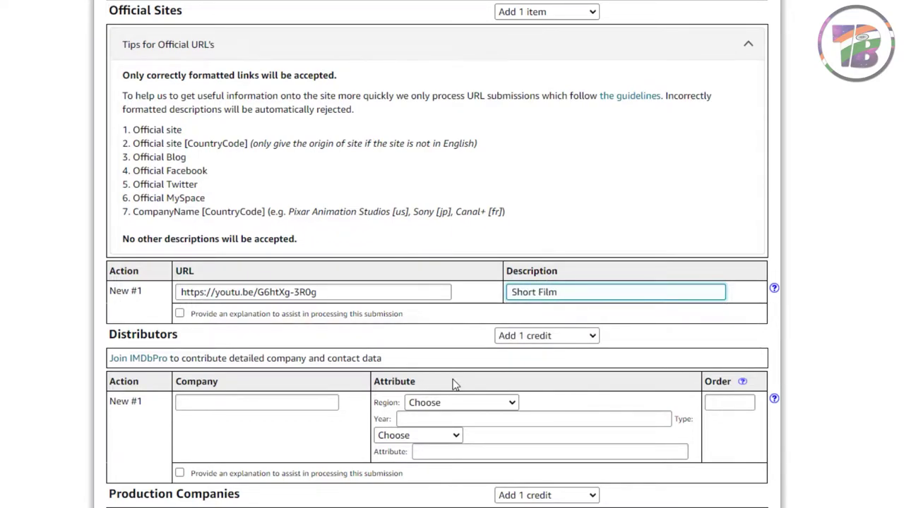
Step: Add We're Creative Films as the distributor with region India, year 2020 and type video
scroll(457, 385, down, 2)
drag(196, 208, 111, 204)
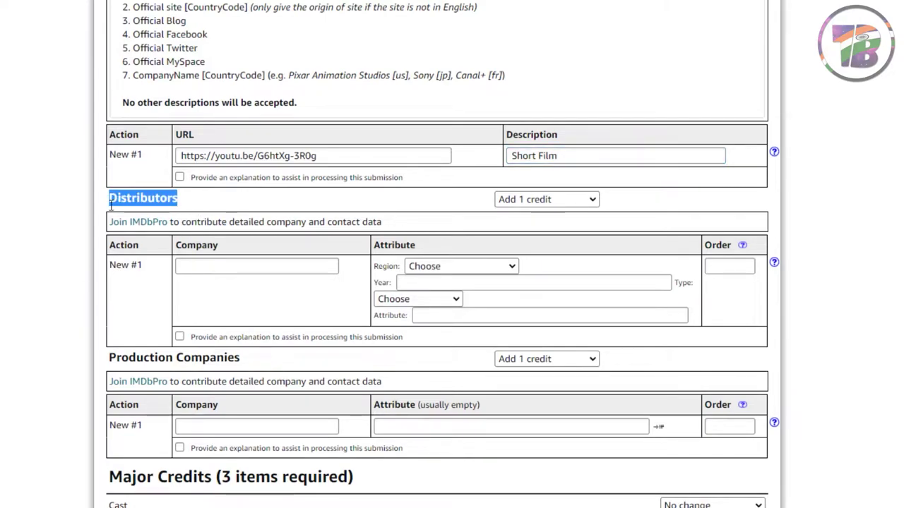
click(201, 265)
click(206, 289)
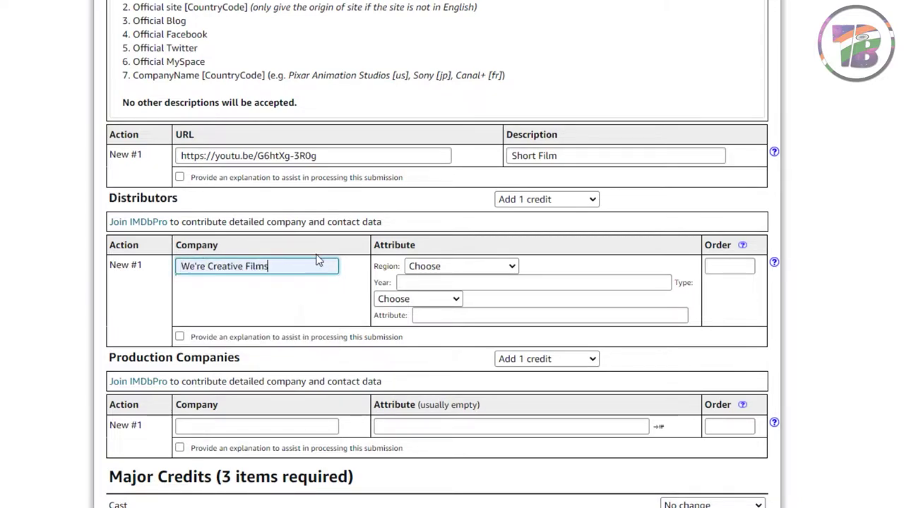
click(447, 268)
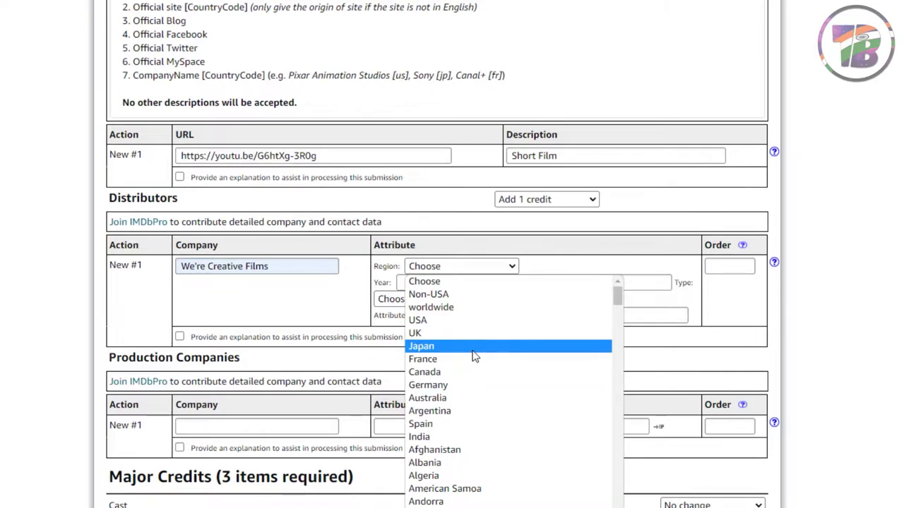
click(493, 437)
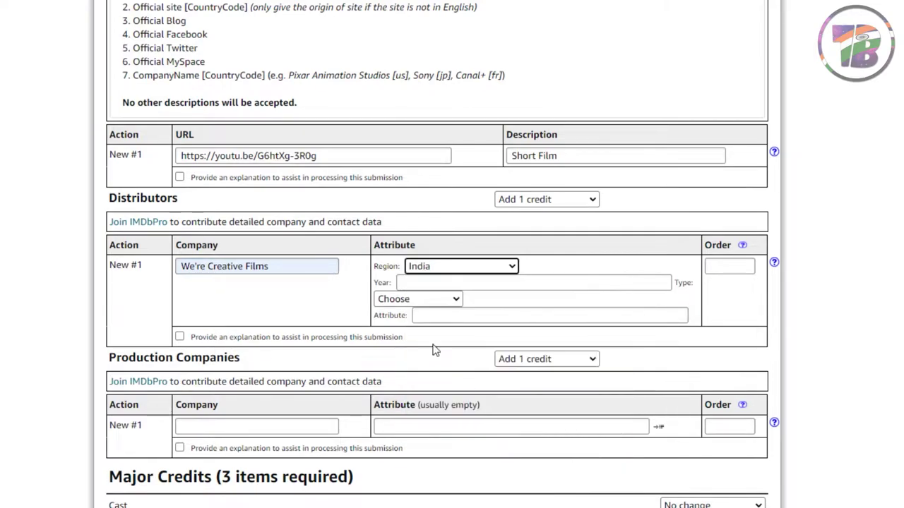
click(459, 284)
text(2020)
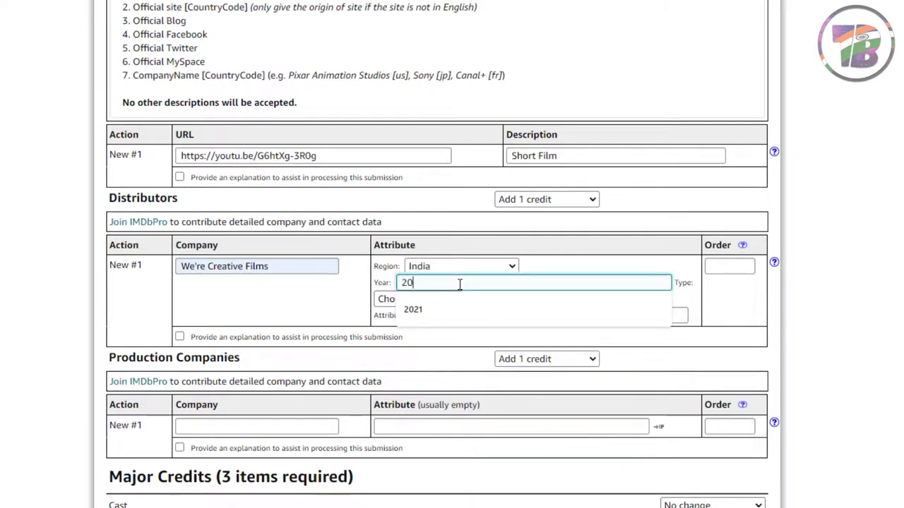
click(397, 302)
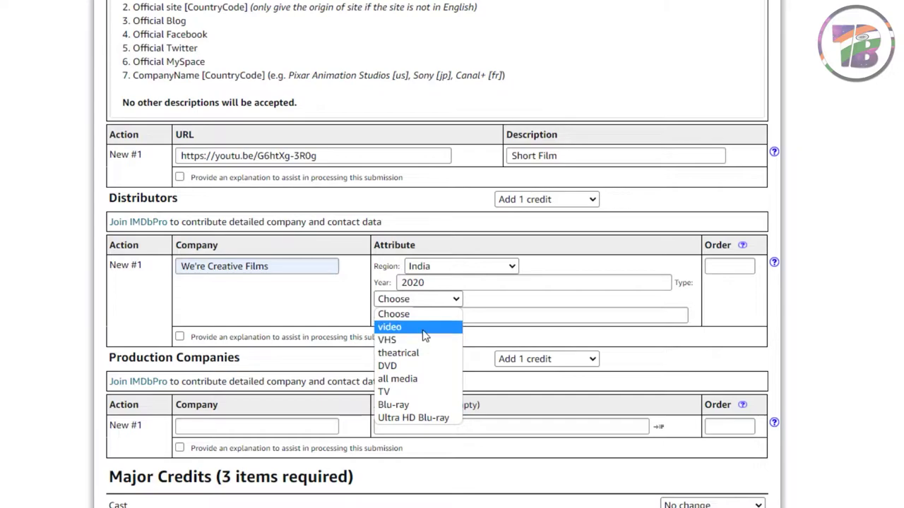
click(424, 337)
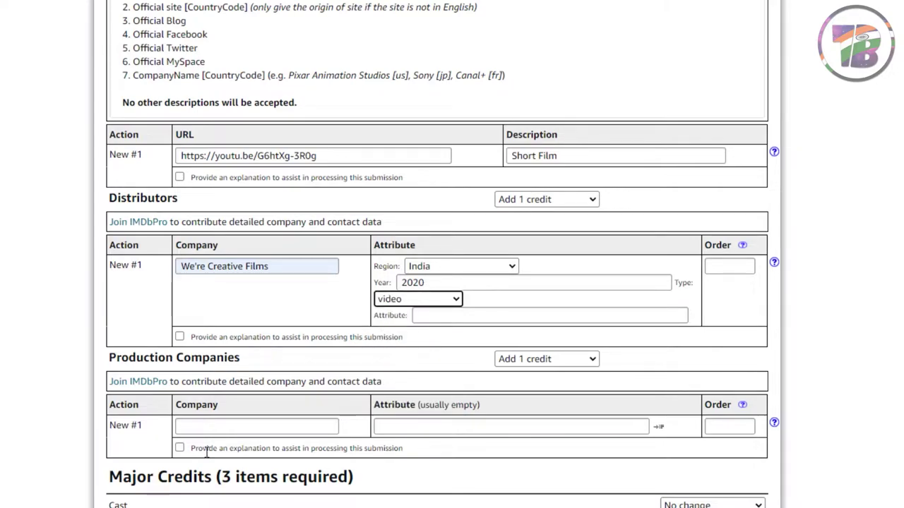
Step: Add We're Creative Films as the production company, leaving its attribute empty
scroll(265, 420, down, 1)
scroll(302, 357, down, 1)
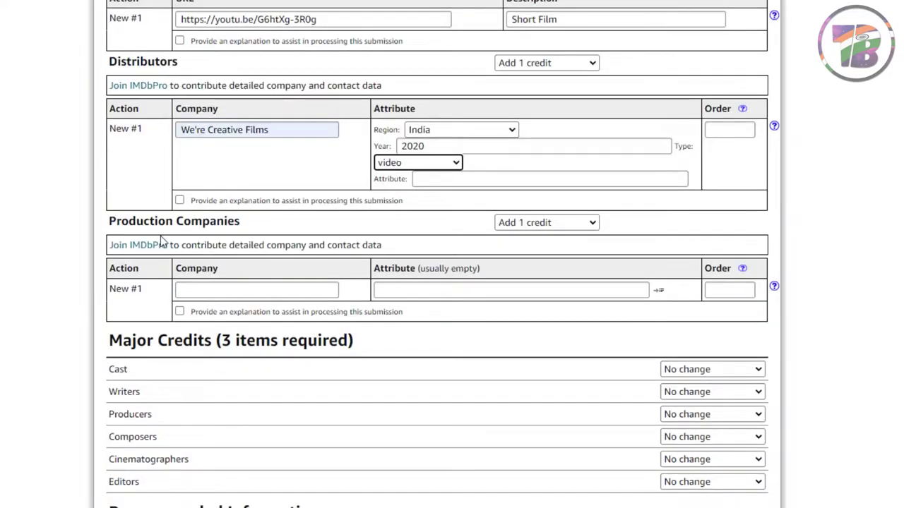
click(222, 291)
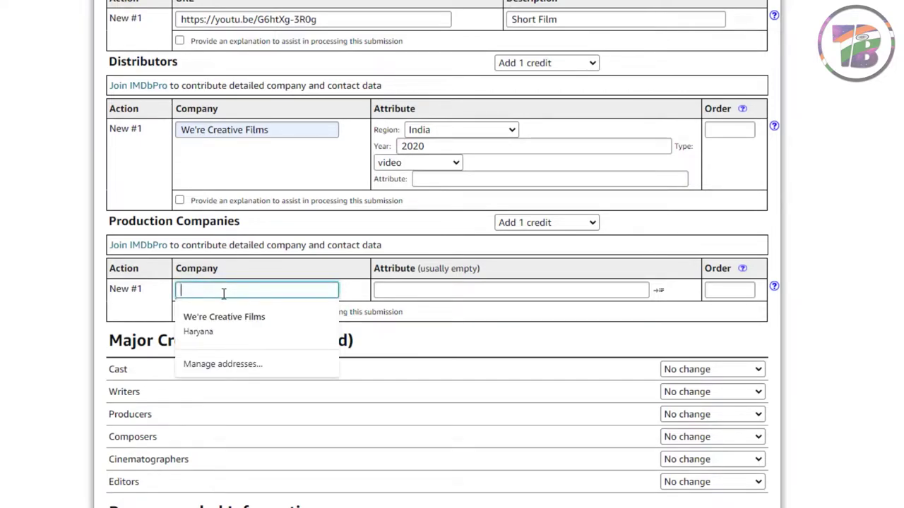
click(222, 317)
click(383, 292)
text(IND)
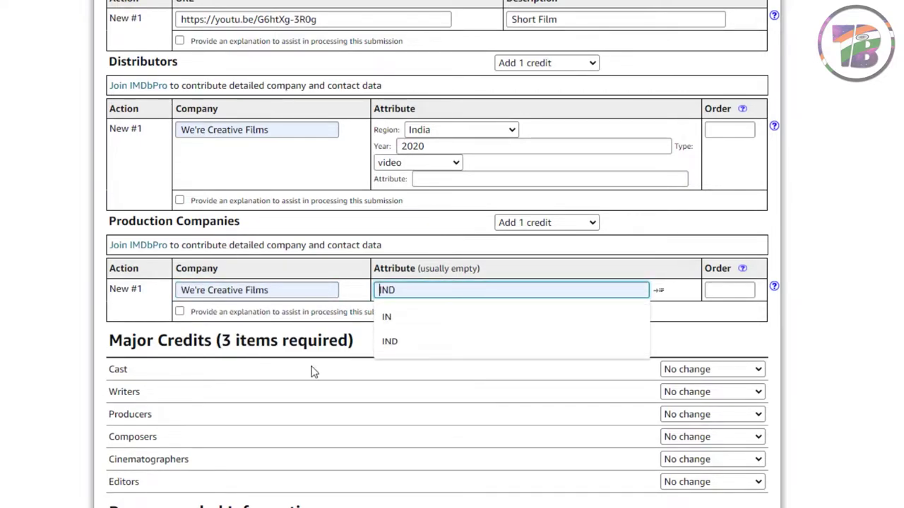
click(509, 267)
scroll(648, 422, down, 2)
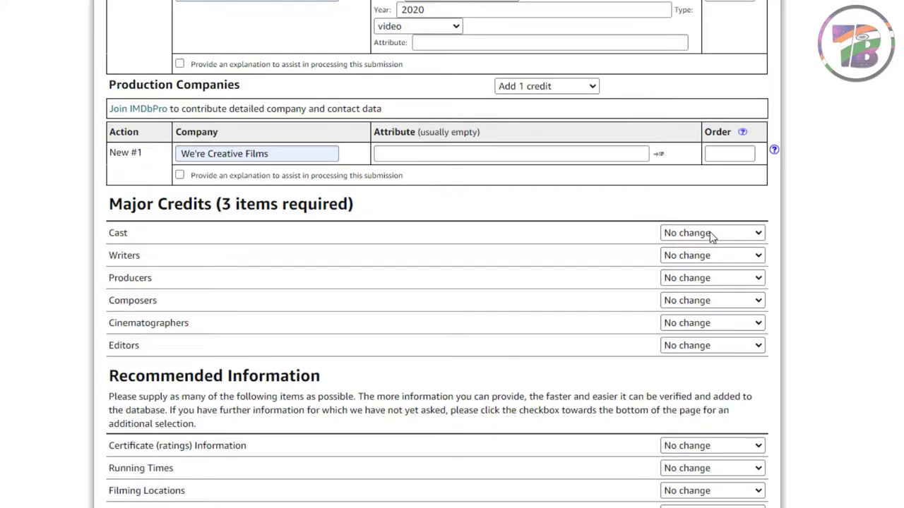
click(688, 231)
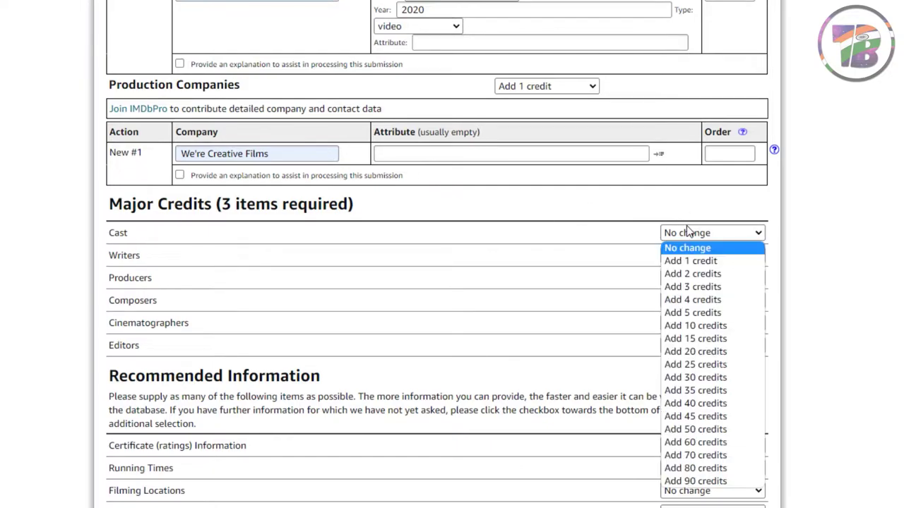
click(254, 227)
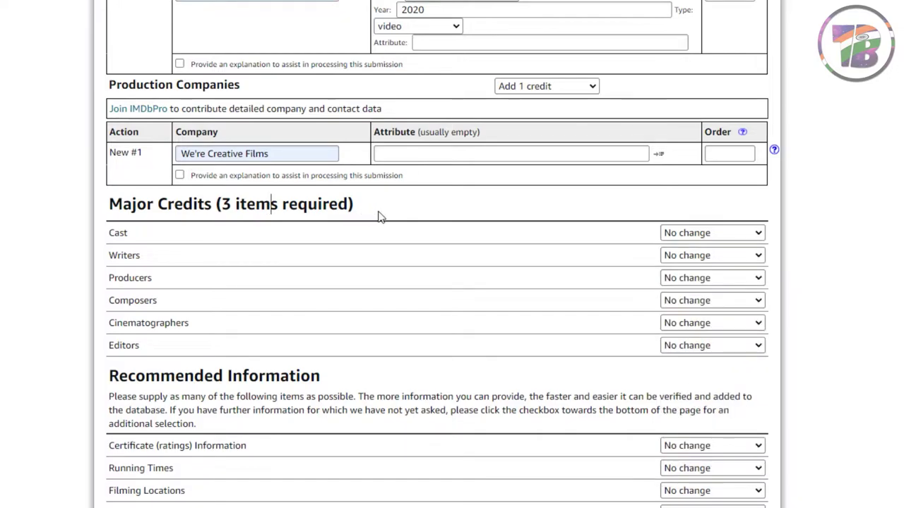
drag(376, 216, 182, 205)
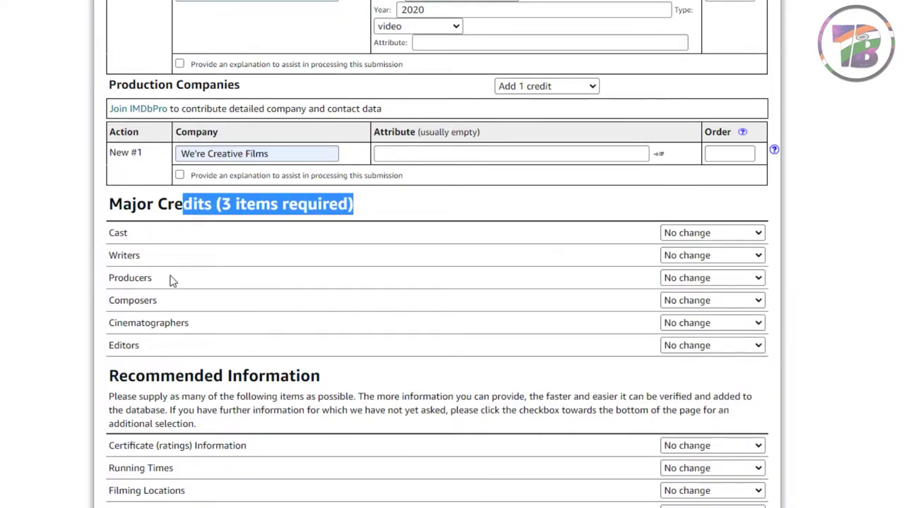
Step: Request 4 cast credits under Major Credits and re-check the submission's updates
click(723, 232)
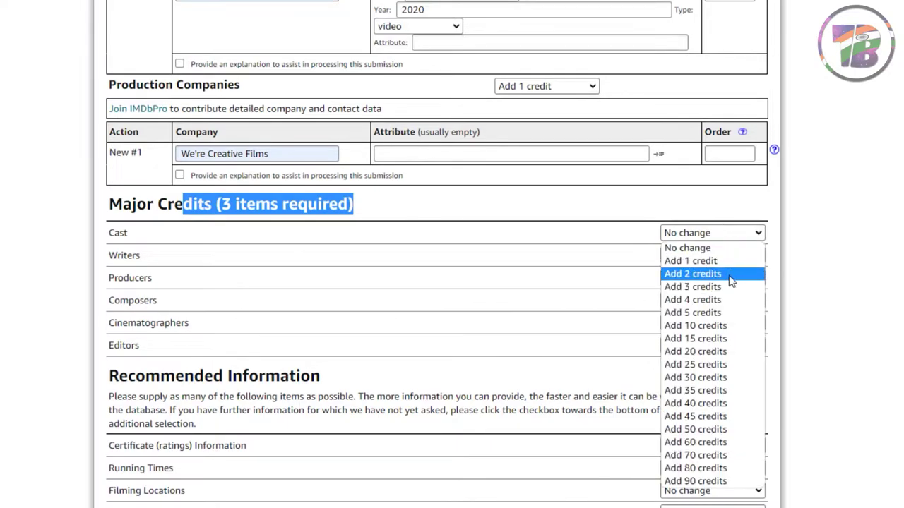
key(Escape)
key(Down)
key(Down)
key(Down)
click(717, 236)
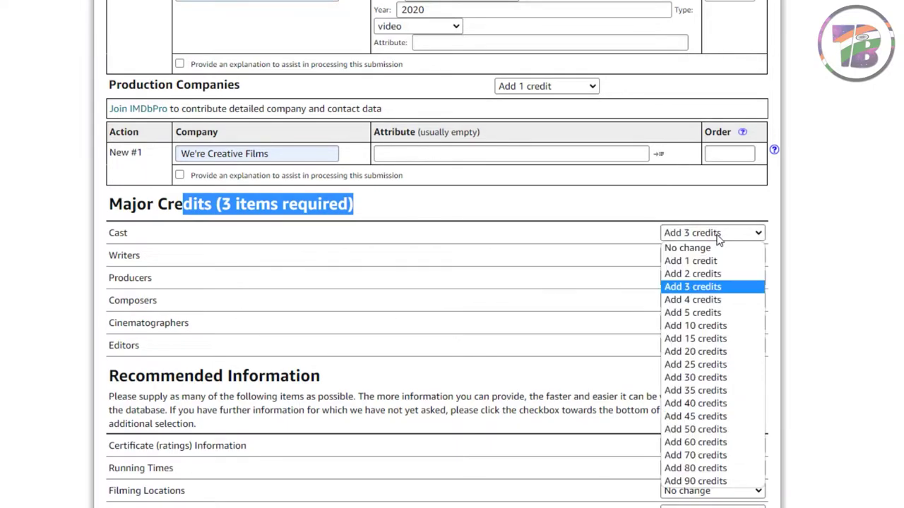
click(721, 300)
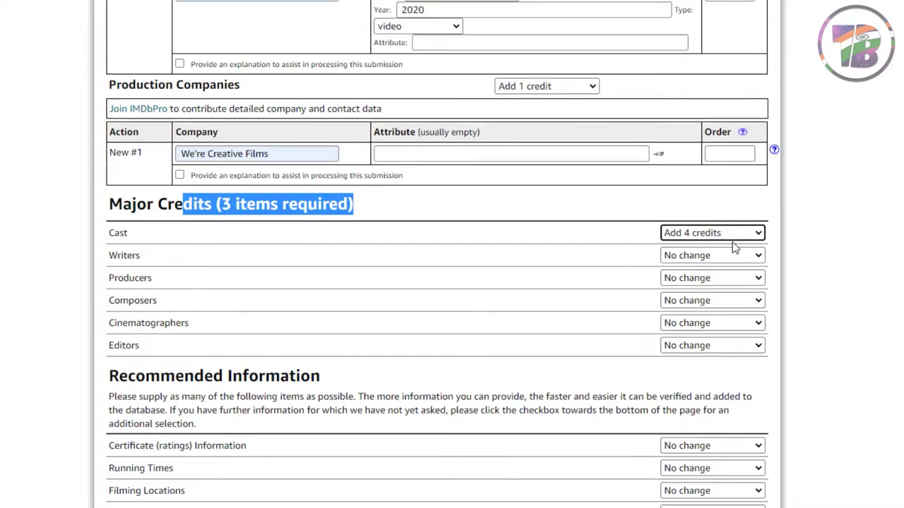
scroll(690, 266, down, 3)
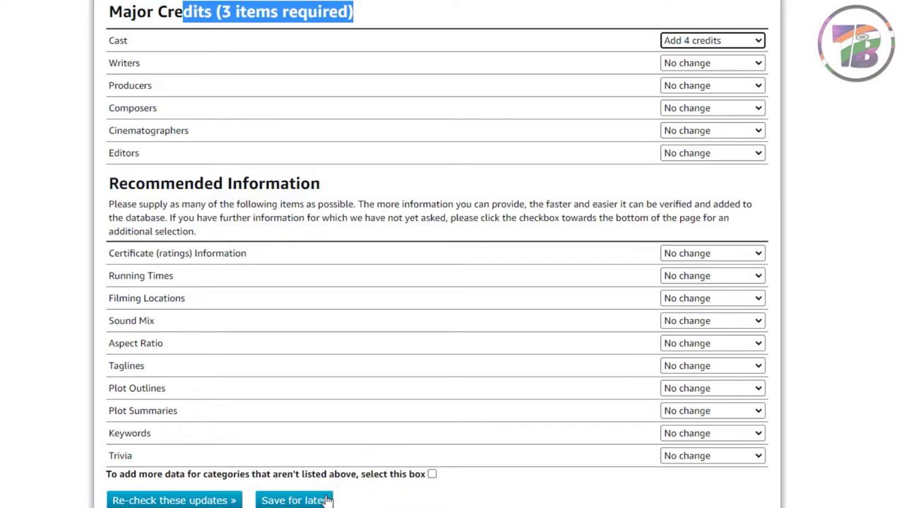
click(200, 500)
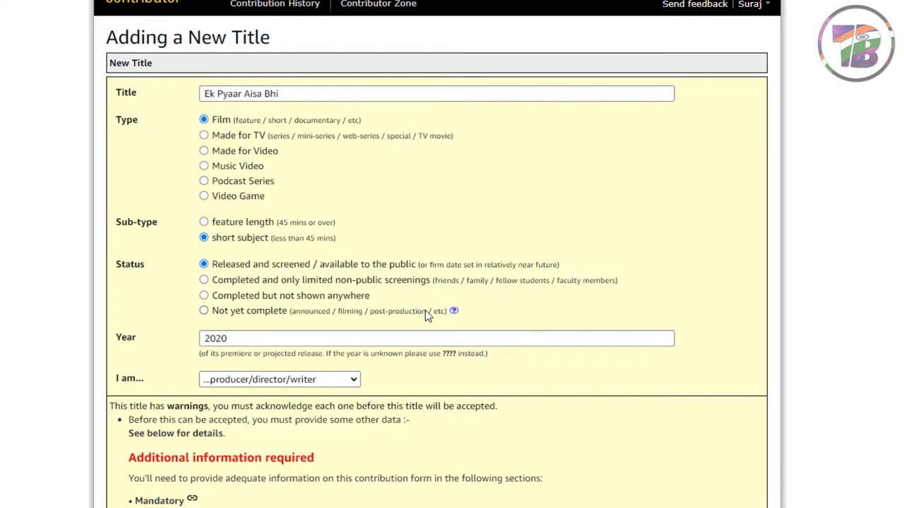
Step: Review the new title's warnings and opt to provide an explanation for the additional required information
scroll(425, 311, down, 1)
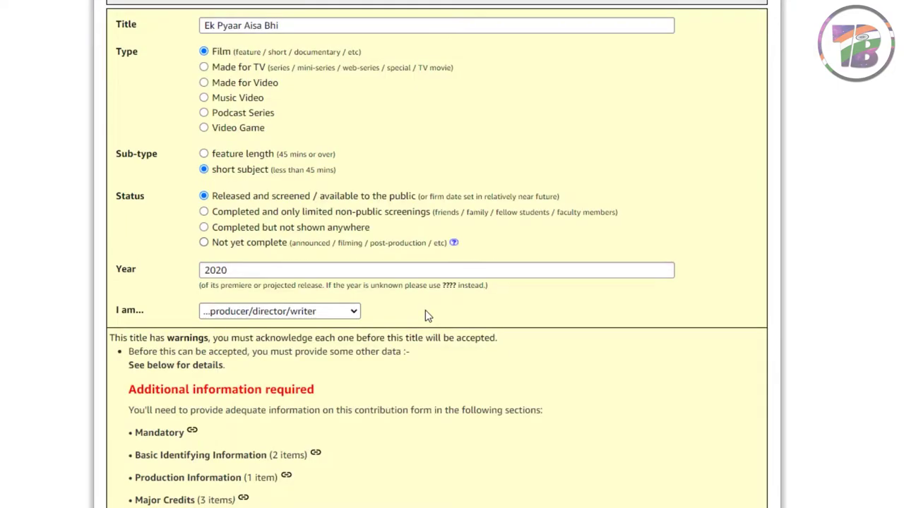
scroll(425, 315, down, 7)
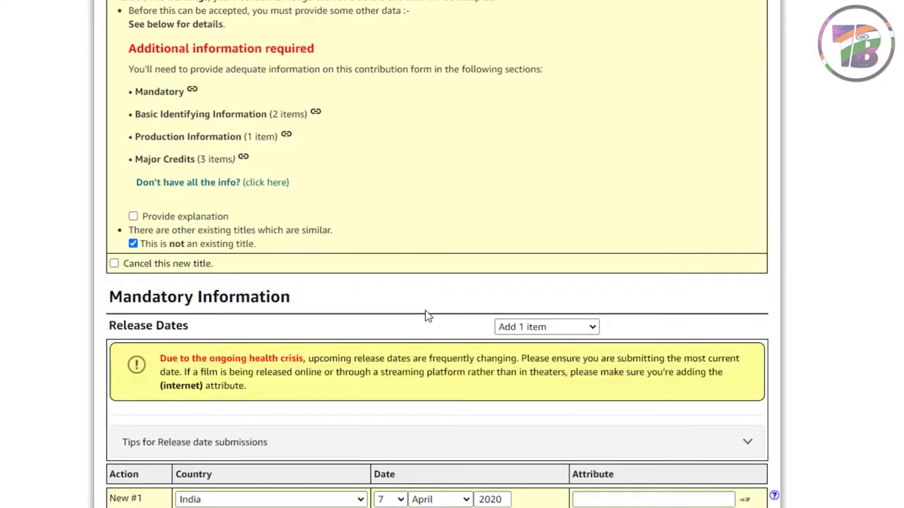
scroll(425, 316, down, 5)
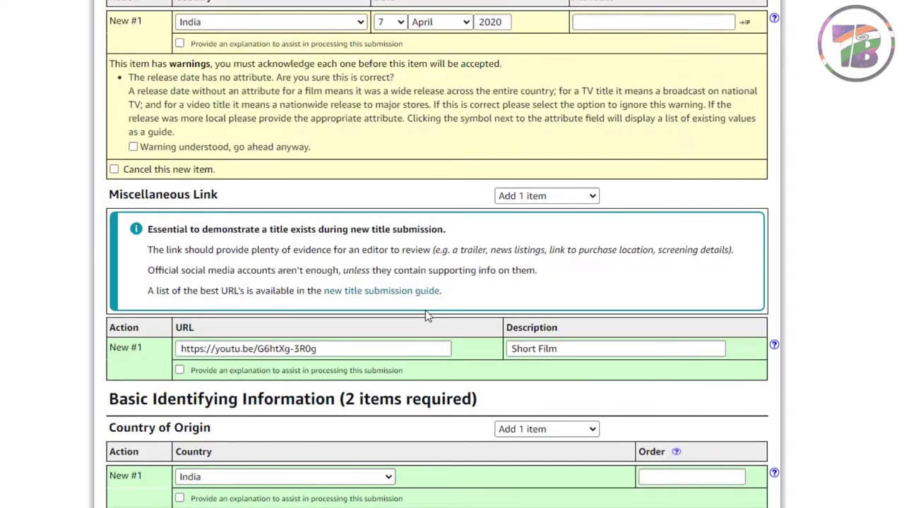
scroll(425, 316, up, 2)
scroll(216, 303, up, 2)
scroll(92, 321, up, 2)
scroll(92, 322, up, 4)
scroll(369, 324, down, 2)
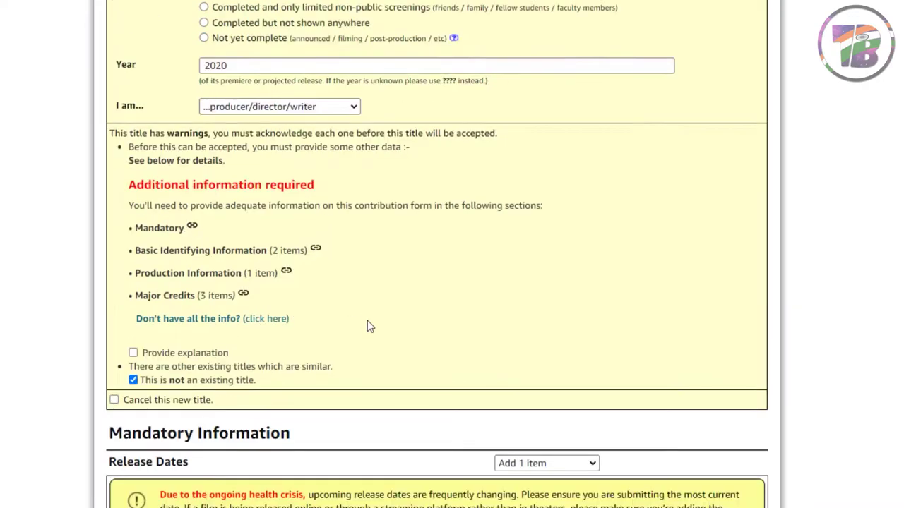
click(133, 284)
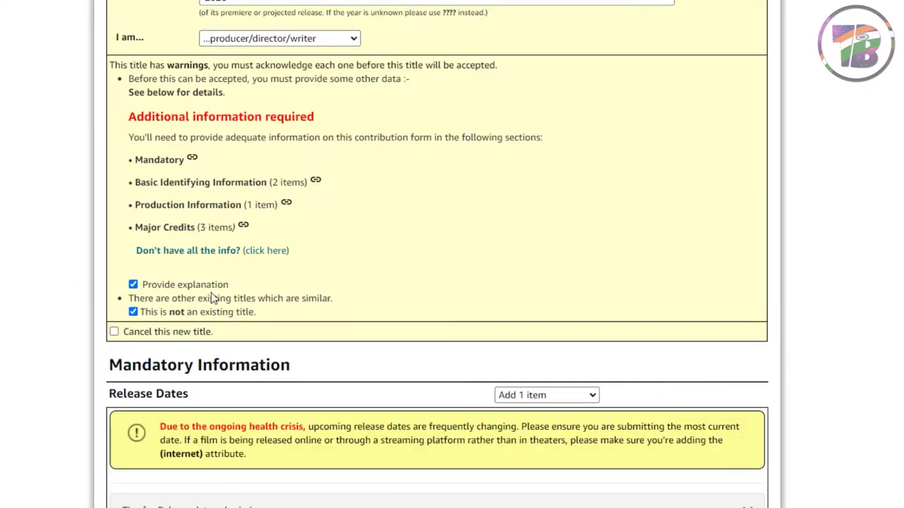
Step: Acknowledge the release date's missing-attribute warning so the item goes ahead anyway
scroll(226, 301, down, 3)
scroll(28, 101, down, 1)
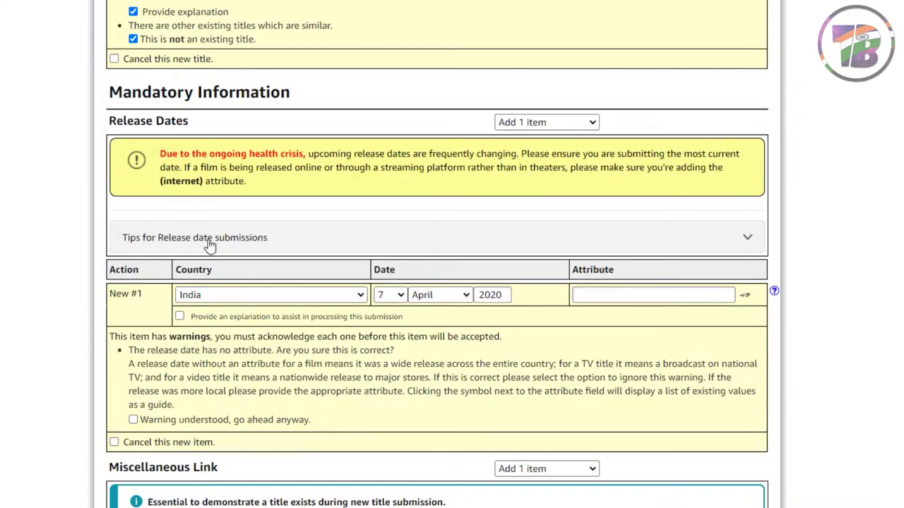
scroll(205, 244, down, 2)
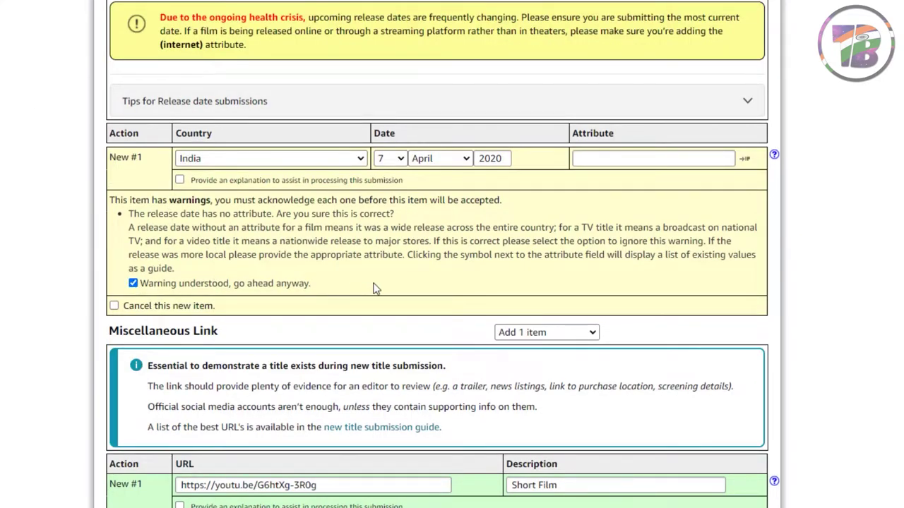
Step: Acknowledge the Documentary genre warning so the genre is submitted anyway
scroll(375, 288, down, 2)
scroll(378, 288, down, 5)
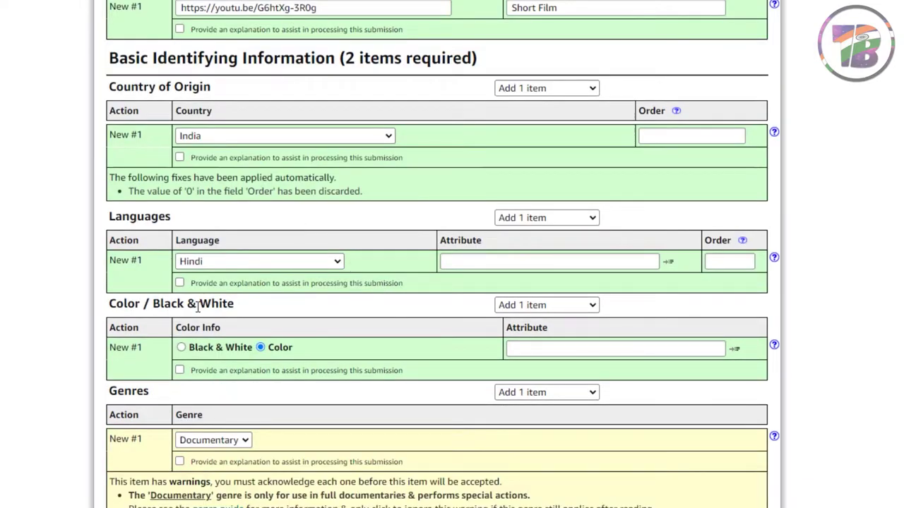
scroll(254, 303, down, 5)
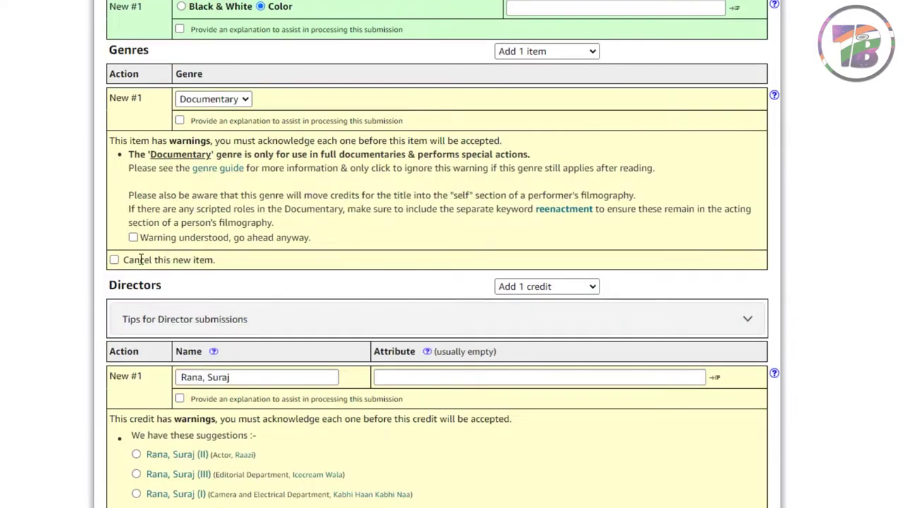
click(134, 238)
Step: Match the director credit to the first suggested person, the actor from Raazi
scroll(242, 240, down, 1)
scroll(242, 240, down, 4)
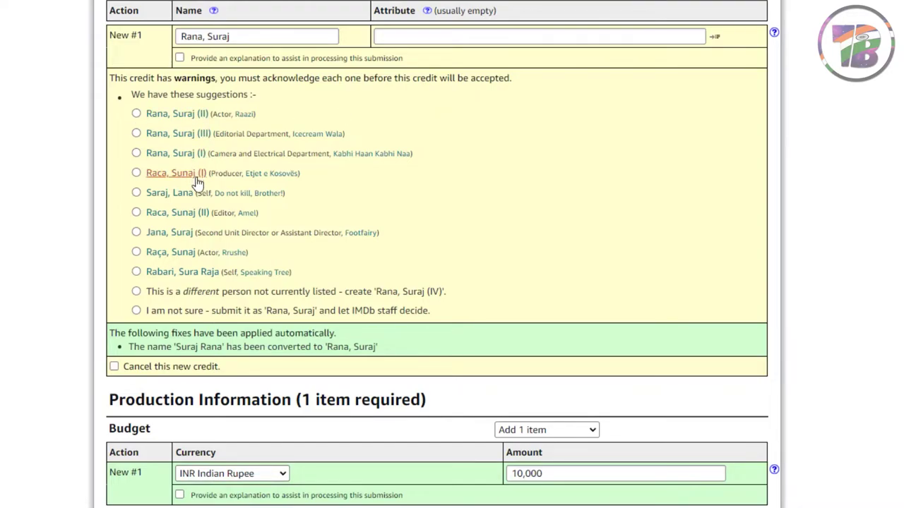
click(136, 115)
drag(191, 310, 454, 314)
click(221, 313)
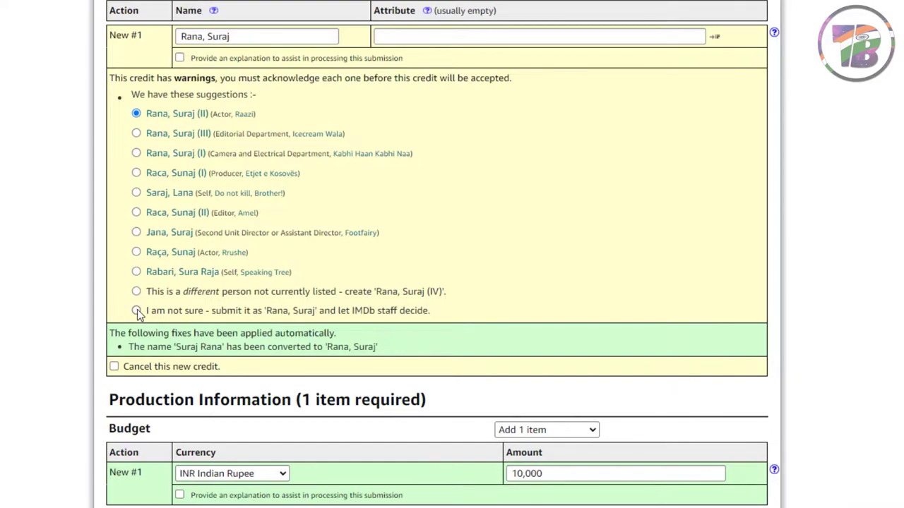
Step: Read the distributor credit's rejection about its country code and enter IND as its order value
scroll(137, 311, down, 1)
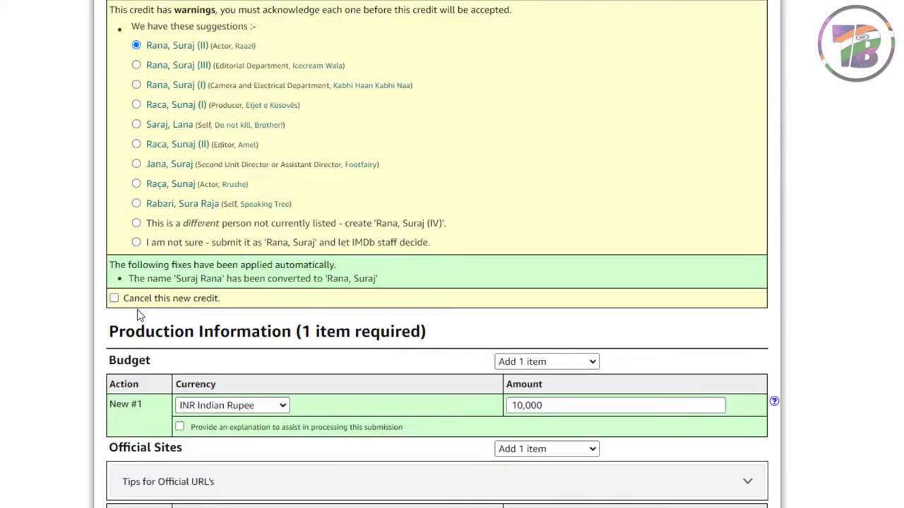
scroll(137, 309, down, 5)
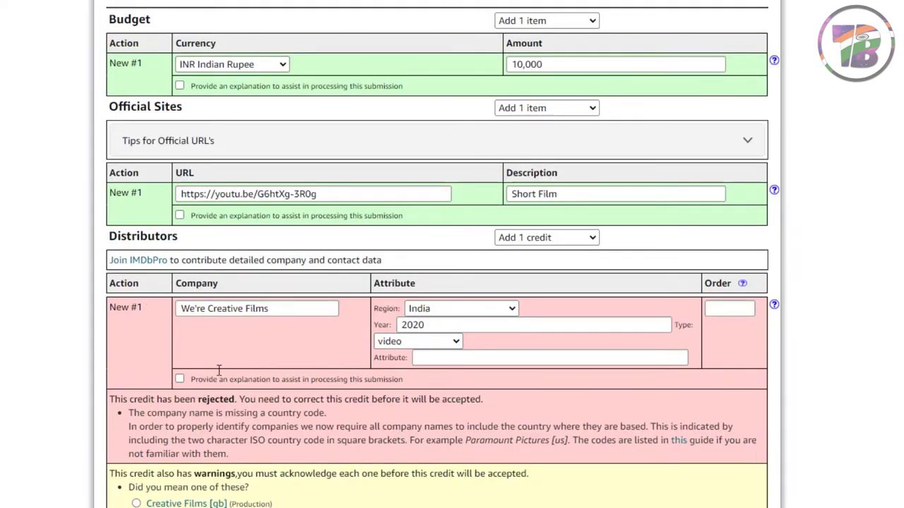
scroll(317, 442, down, 1)
drag(174, 332, 258, 332)
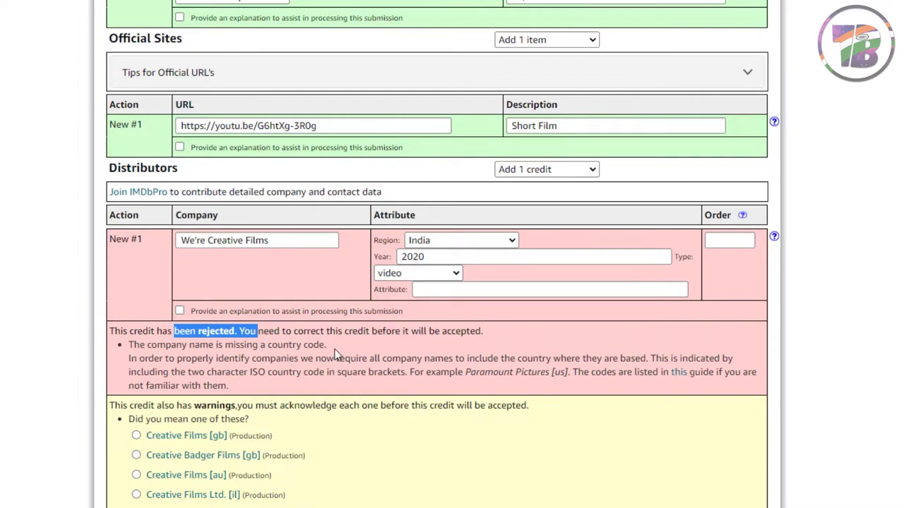
drag(327, 345, 278, 345)
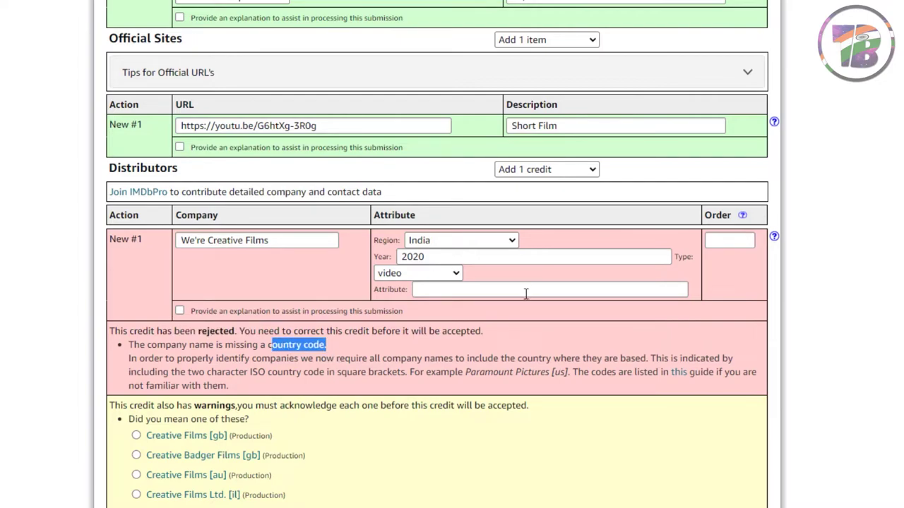
click(714, 243)
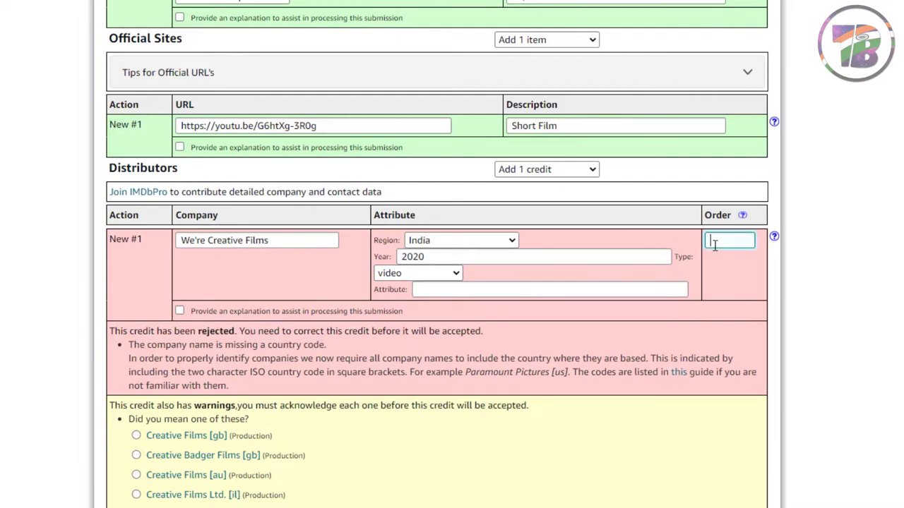
text(IND)
key(ctrl+a)
Step: Choose to add the distributor We're Creative Films as a new company instead of a suggested match
scroll(463, 450, down, 3)
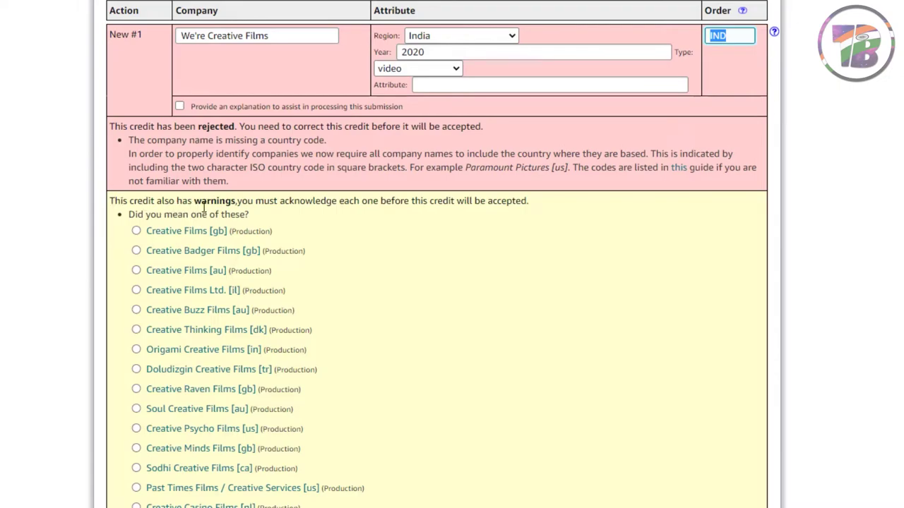
scroll(557, 295, down, 2)
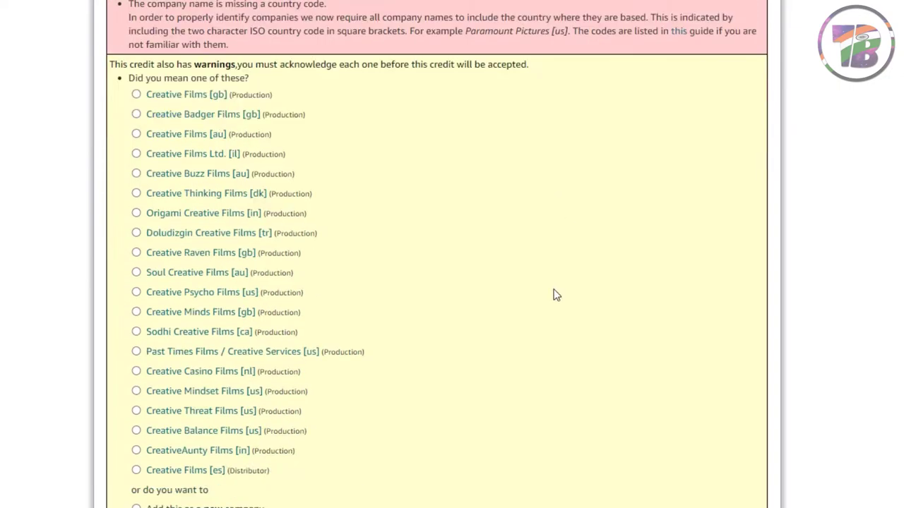
scroll(248, 141, down, 1)
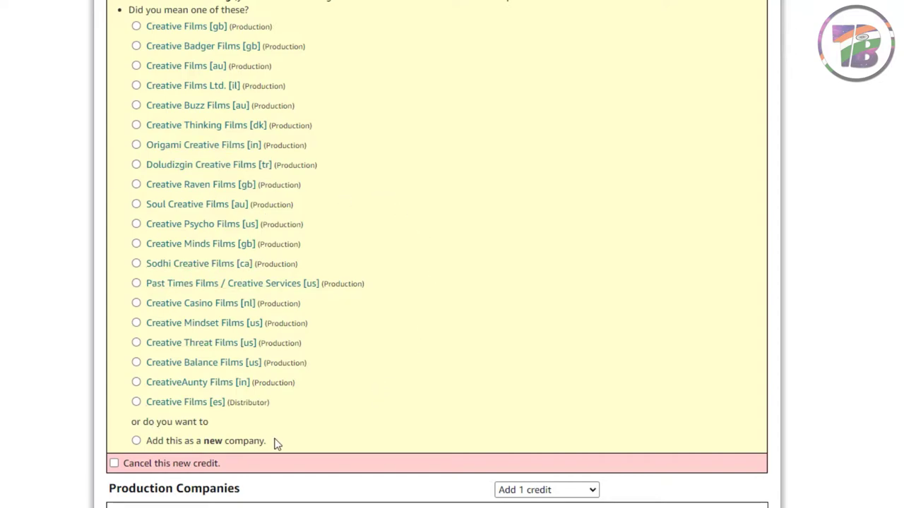
click(136, 441)
Step: Read the production company credit's rejection and enter IND as its order value
scroll(292, 333, down, 3)
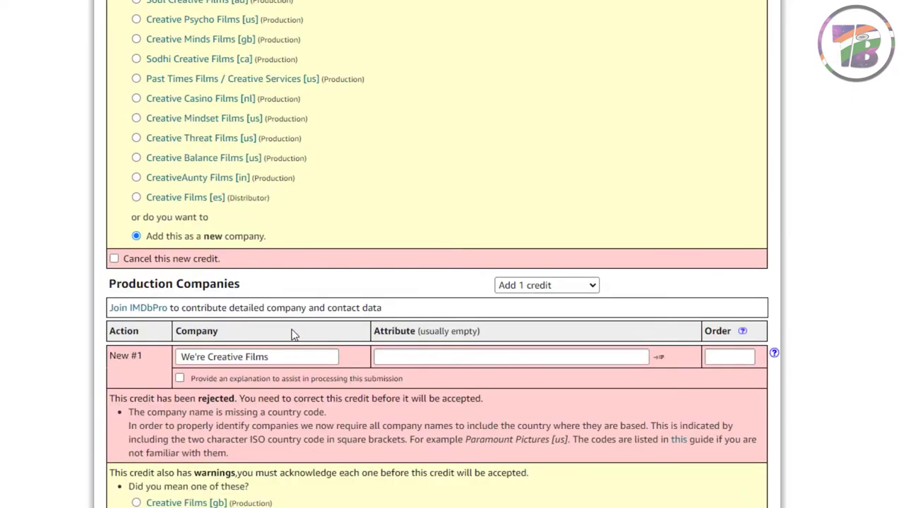
scroll(275, 176, down, 2)
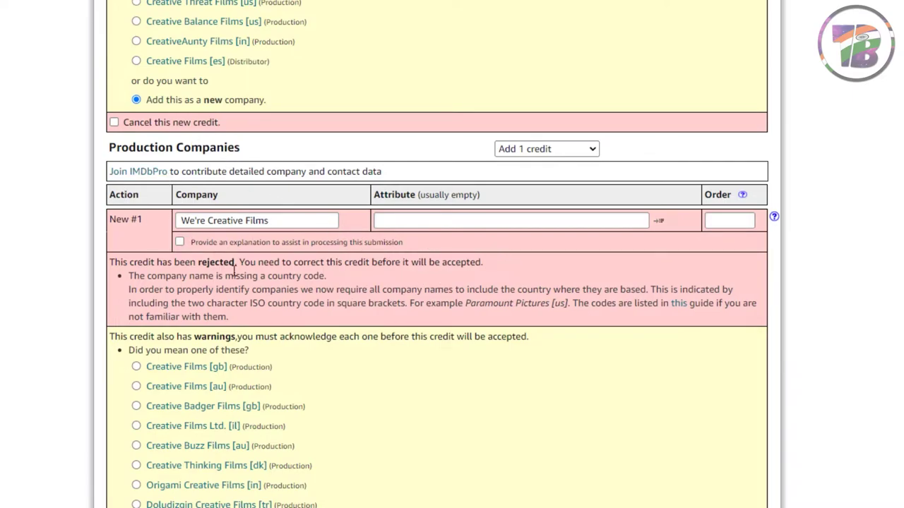
drag(269, 278, 327, 278)
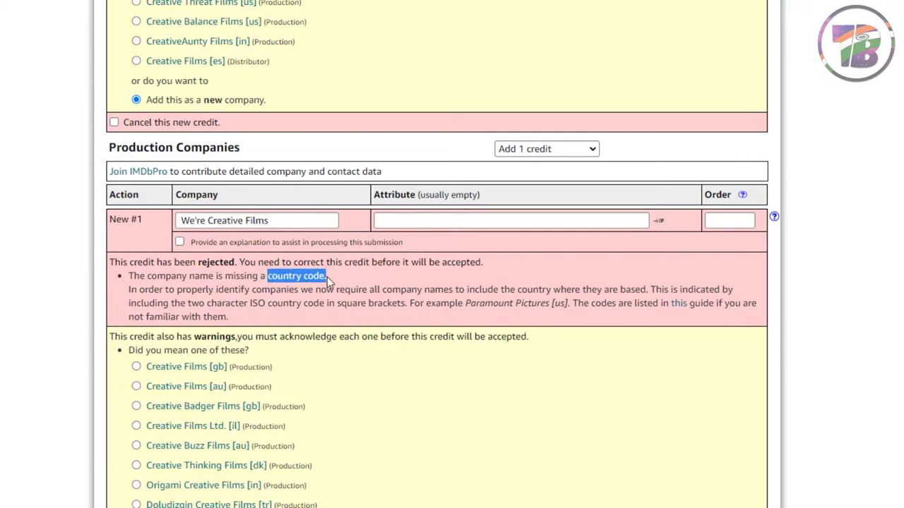
click(721, 225)
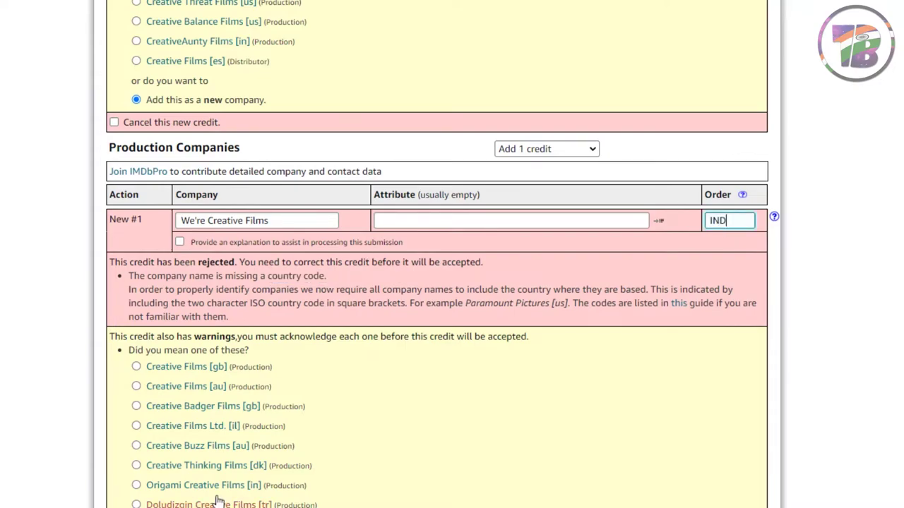
Step: Choose to add the production company We're Creative Films as a new company
scroll(177, 466, down, 4)
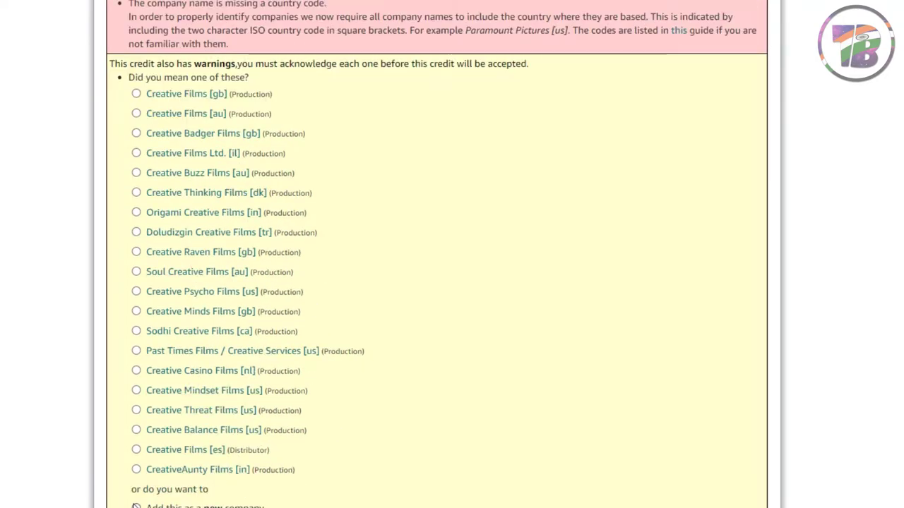
click(136, 507)
scroll(141, 495, down, 1)
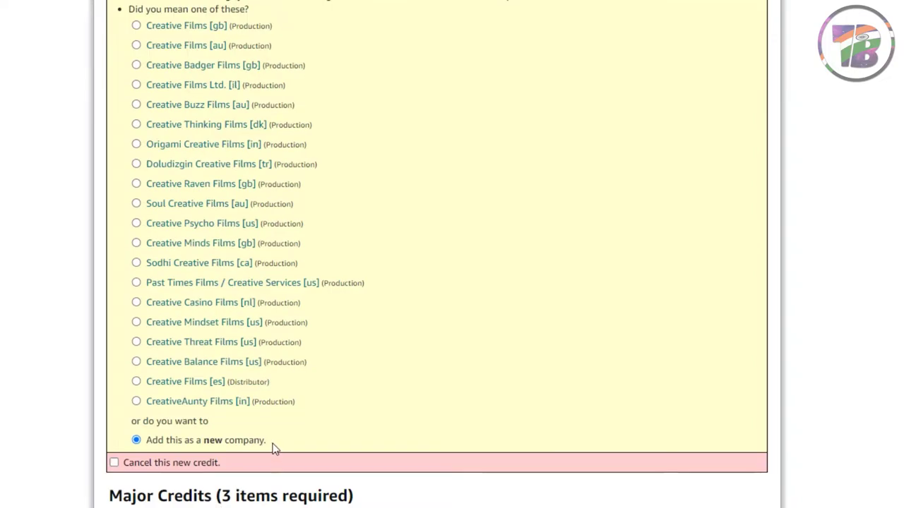
drag(276, 449, 147, 441)
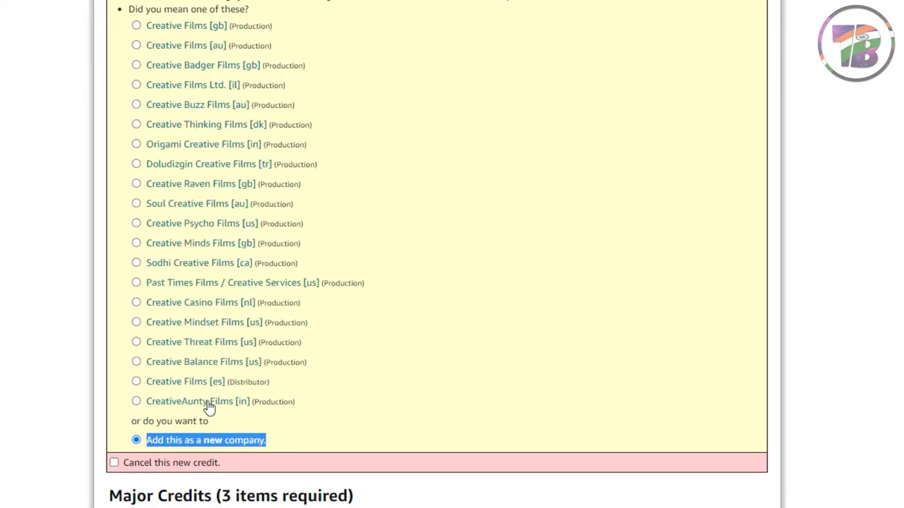
Step: Fill in the first cast credit with the actor's full name and the character Lover
scroll(414, 429, down, 6)
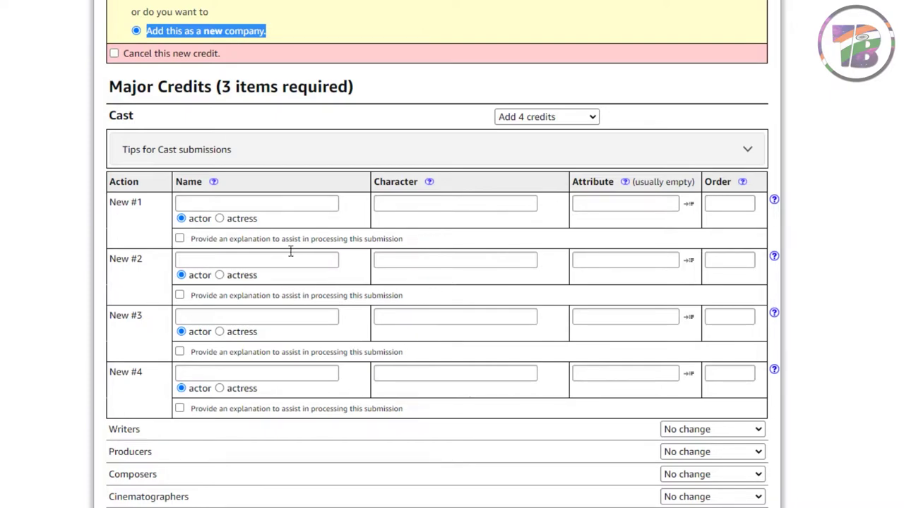
click(267, 203)
text(Shubha)
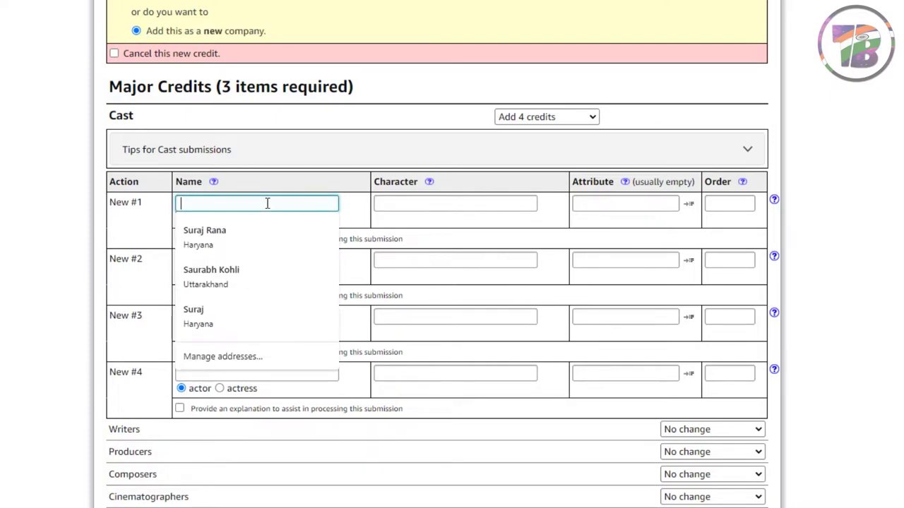
text(m Patwal)
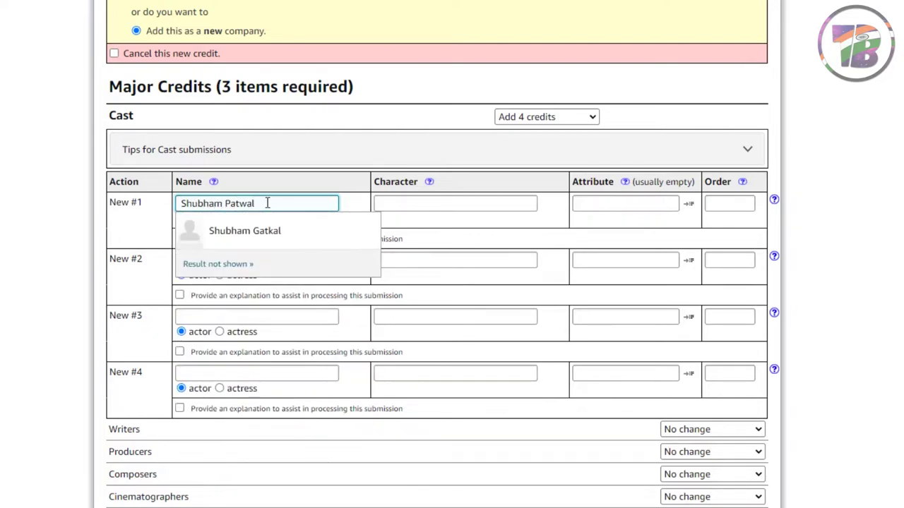
click(457, 205)
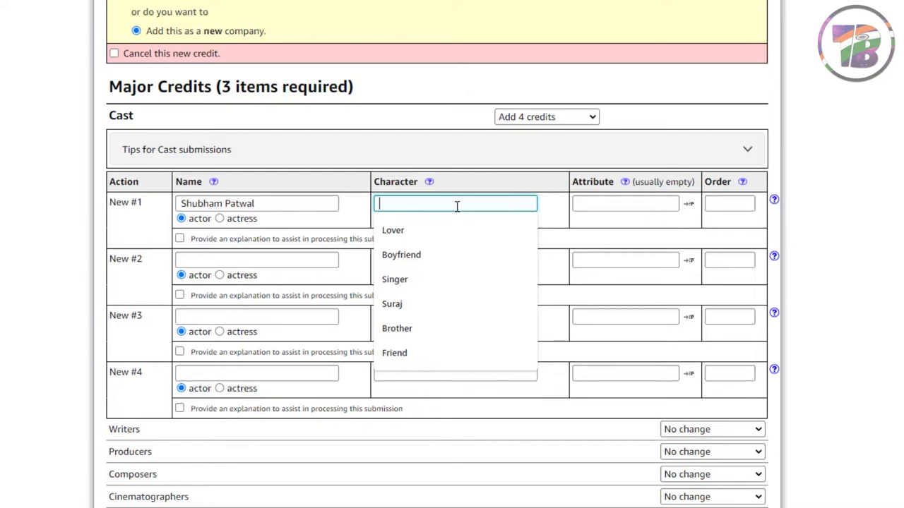
text(B)
key(BackSpace)
text(Lover)
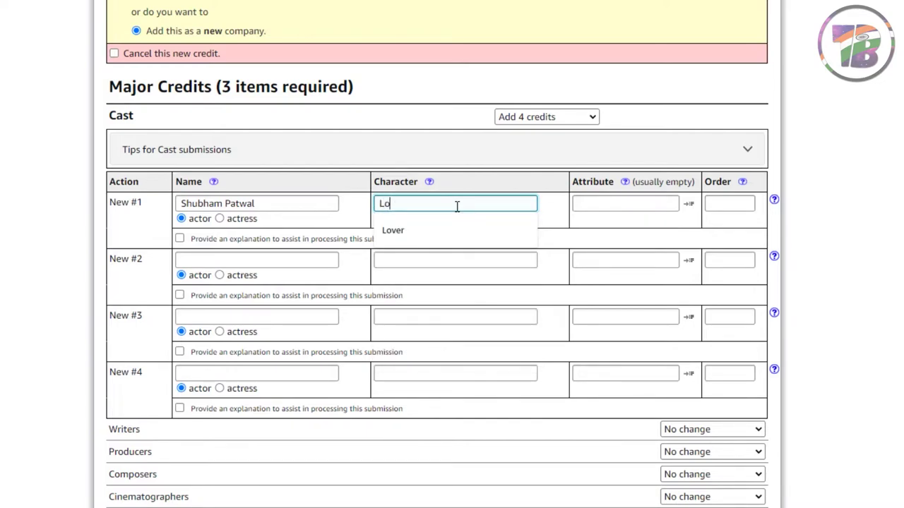
Step: Fill in the second cast credit with the performer's full name and the character Girlfriend
click(237, 259)
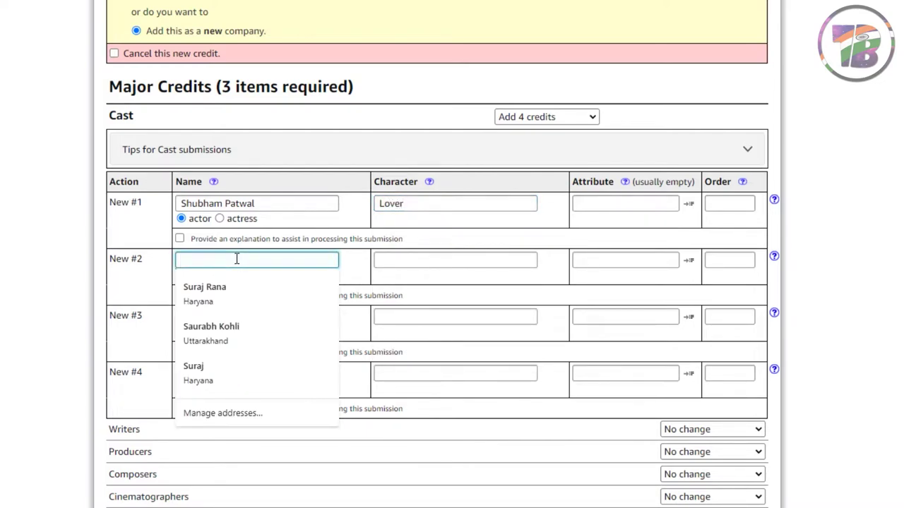
text(Kamna Bi)
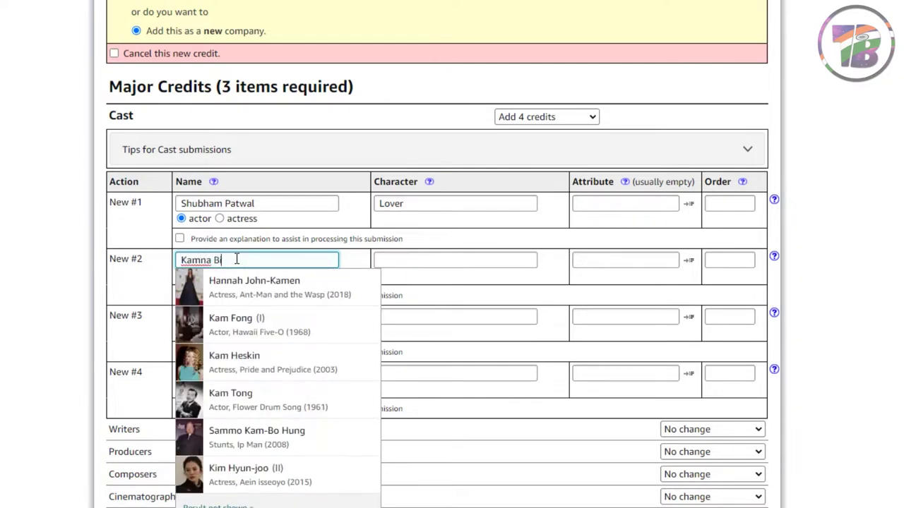
text(sht)
click(445, 259)
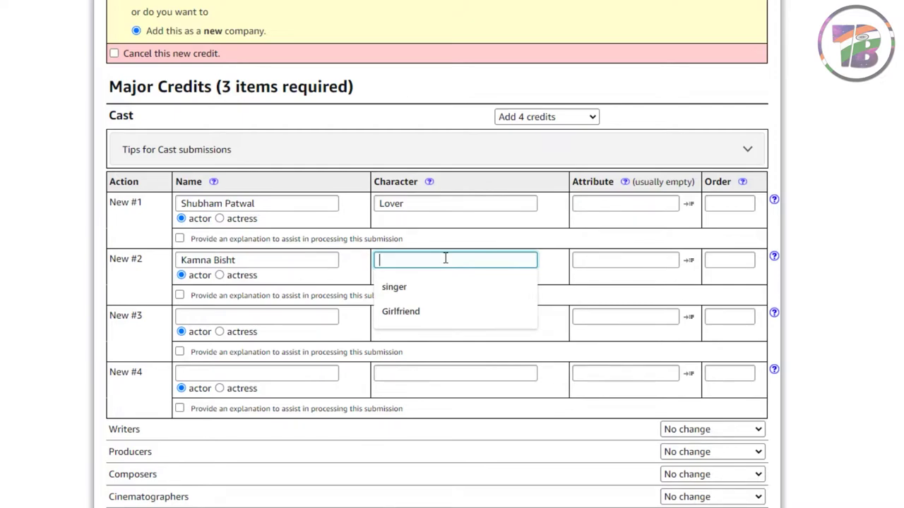
text(Girlfriend)
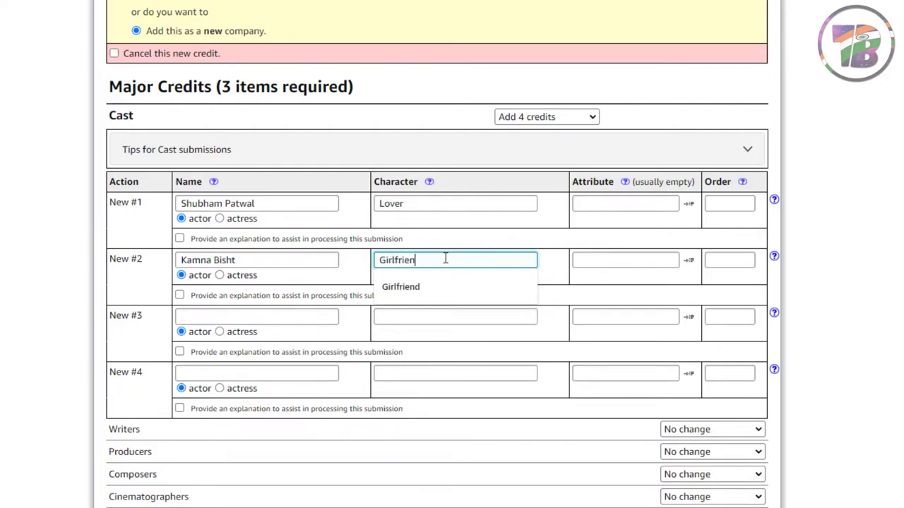
Step: Fill in the third cast credit with the actor's full name and the character Friend
click(252, 316)
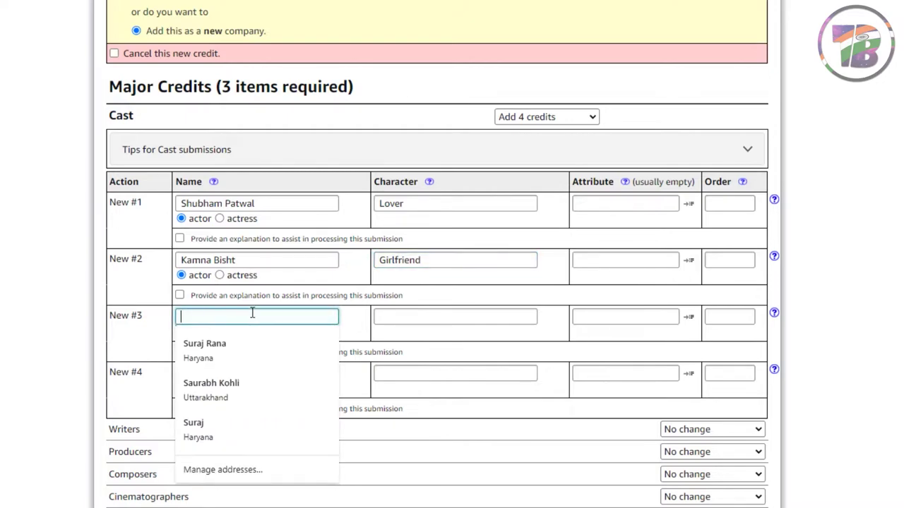
text(Saur)
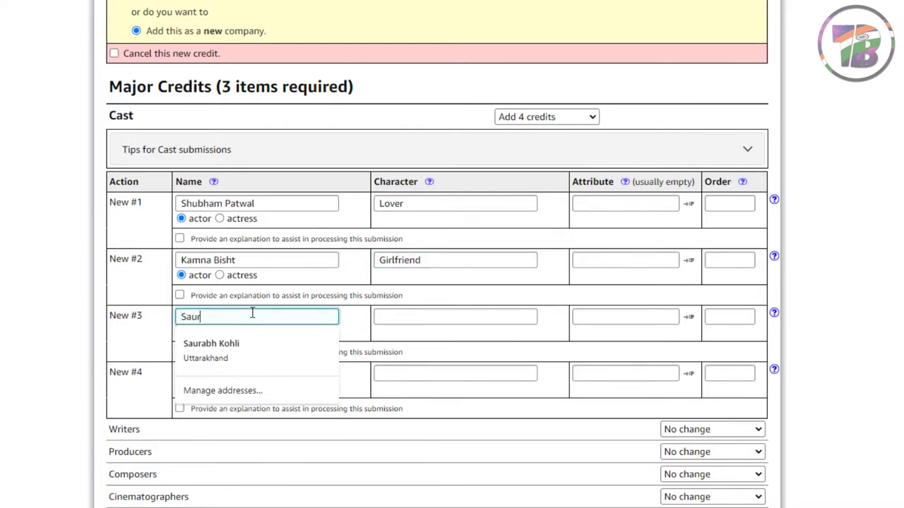
text(abh Kohli)
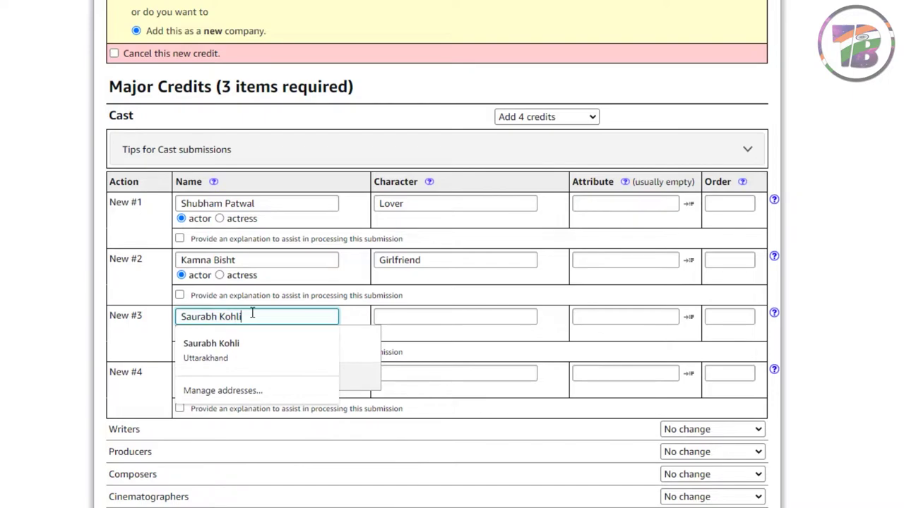
click(400, 319)
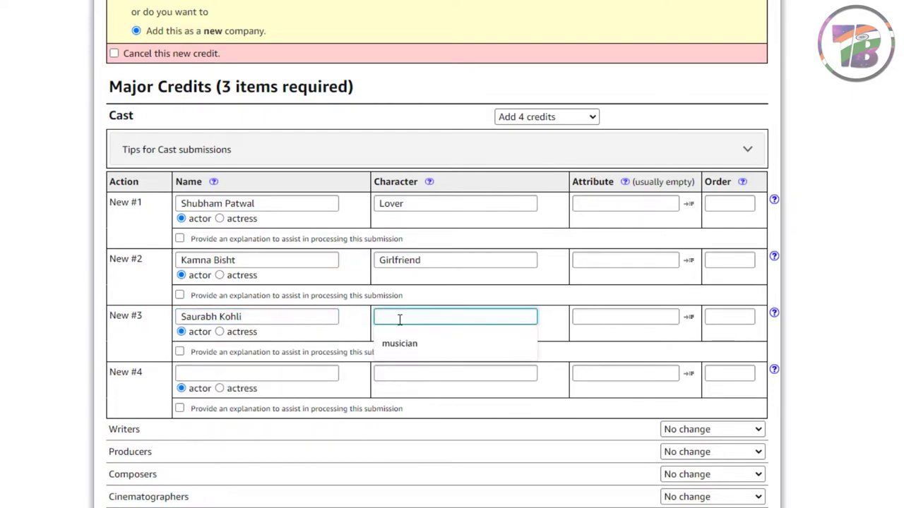
text(Friend)
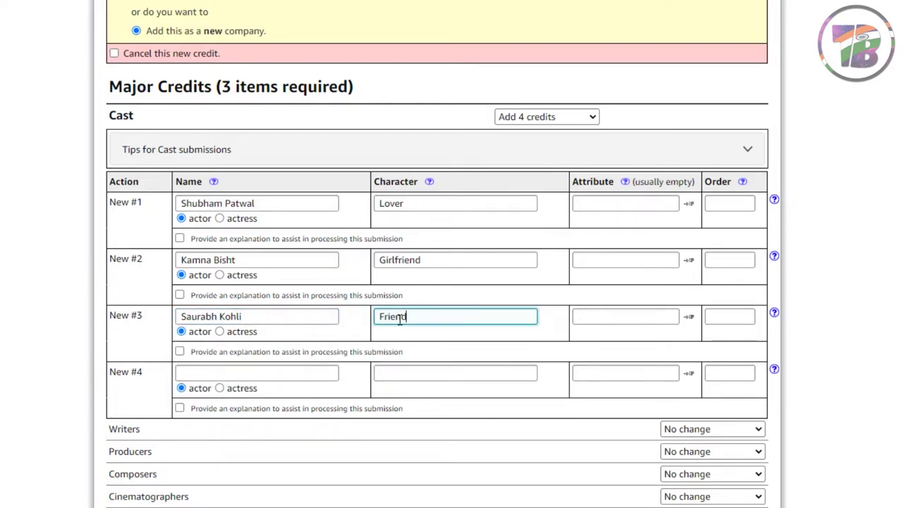
Step: Fill in the fourth cast credit with the performer's full name and the character Friend
click(303, 376)
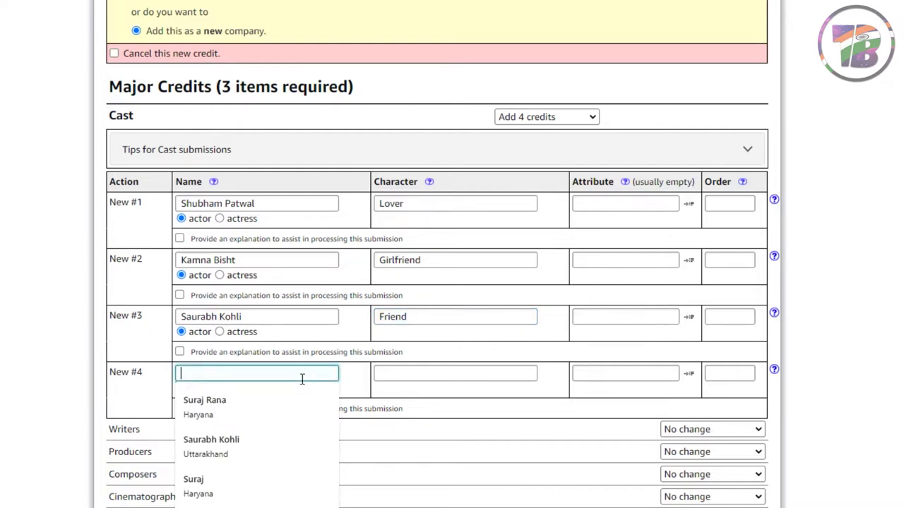
text(Rinky Negi)
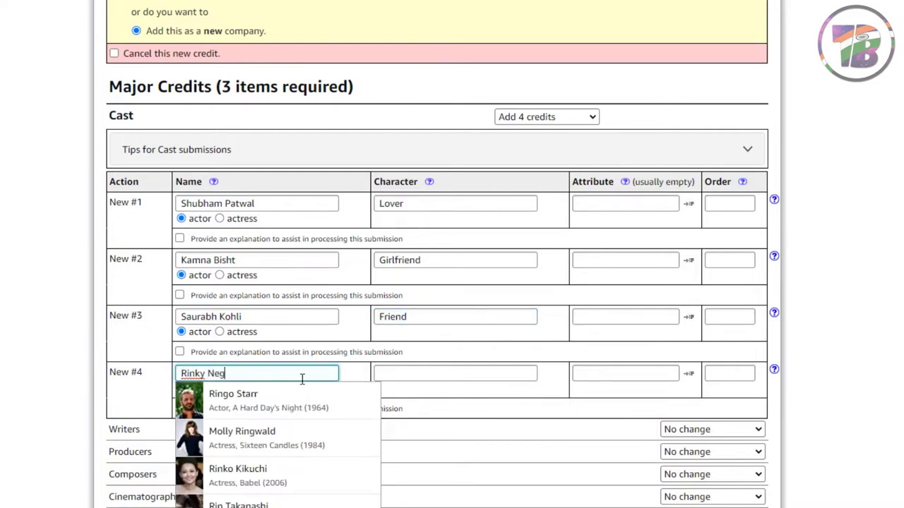
click(425, 374)
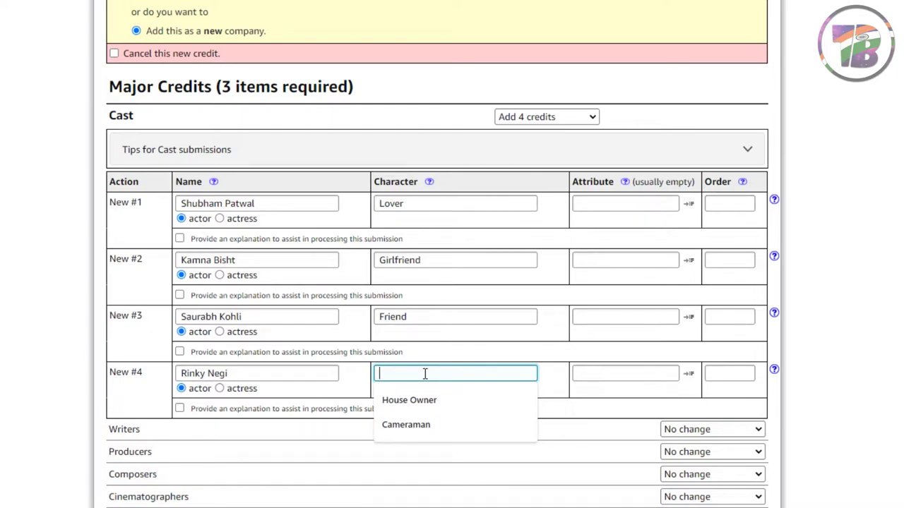
text(Friend)
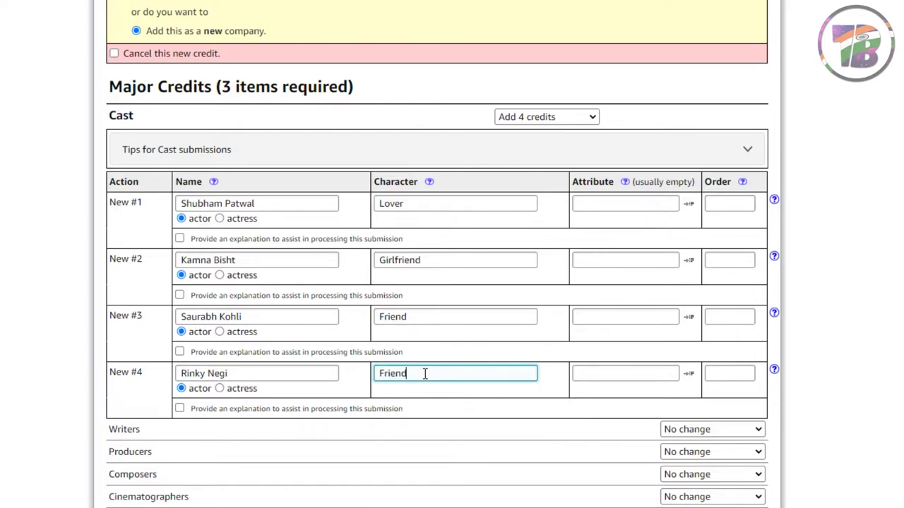
Step: Send the title form with the four completed cast credits for another check
scroll(426, 373, down, 3)
scroll(544, 367, down, 3)
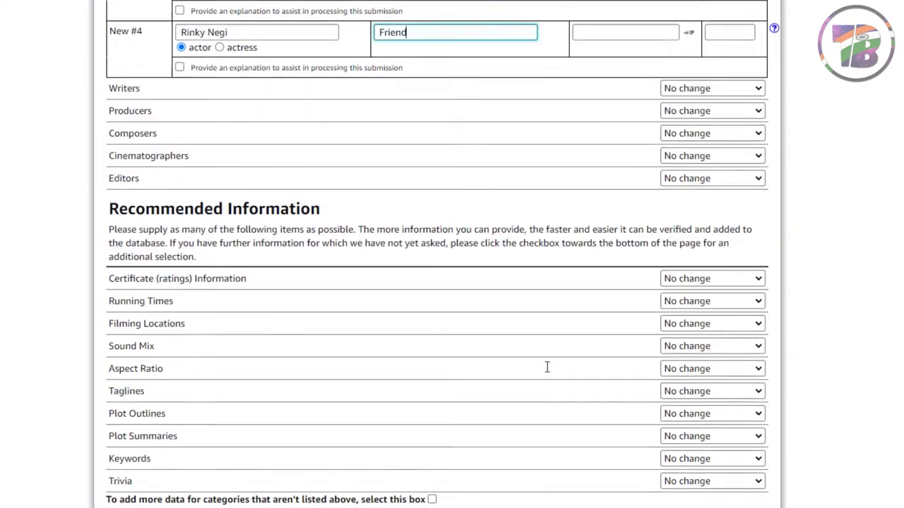
click(170, 501)
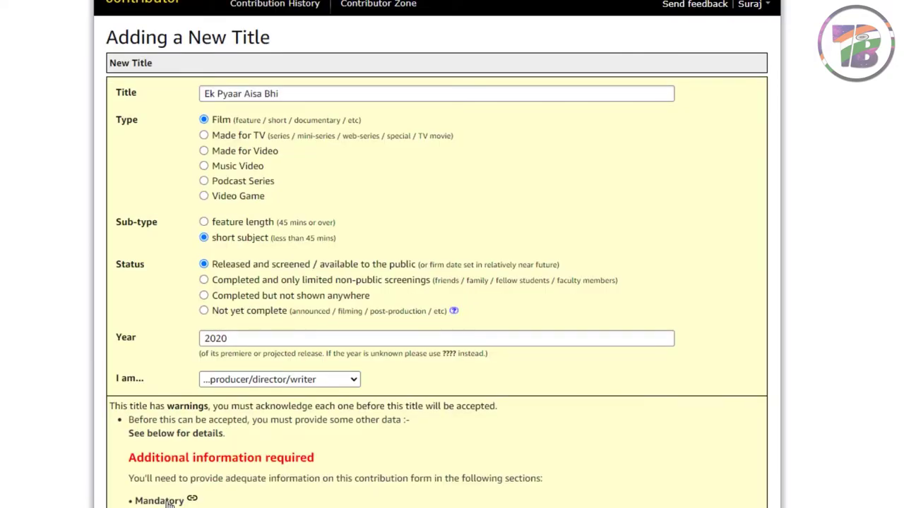
Step: Review the additional information requirements and explain the missing information as "this is short documentary film."
scroll(170, 502, down, 8)
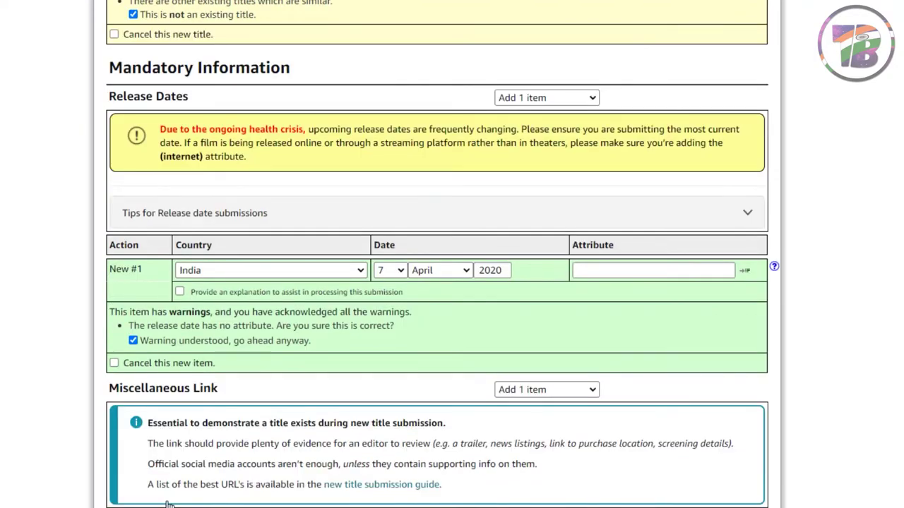
scroll(169, 503, up, 7)
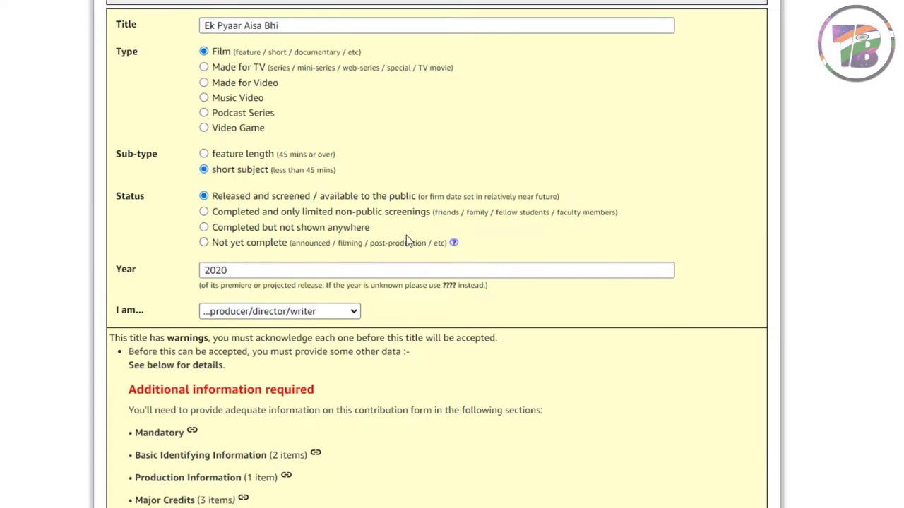
scroll(358, 159, down, 2)
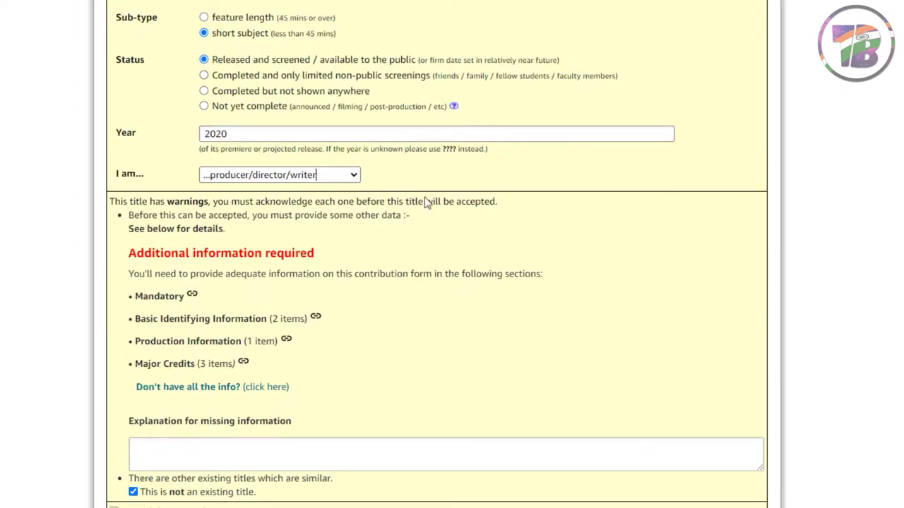
scroll(312, 400, down, 2)
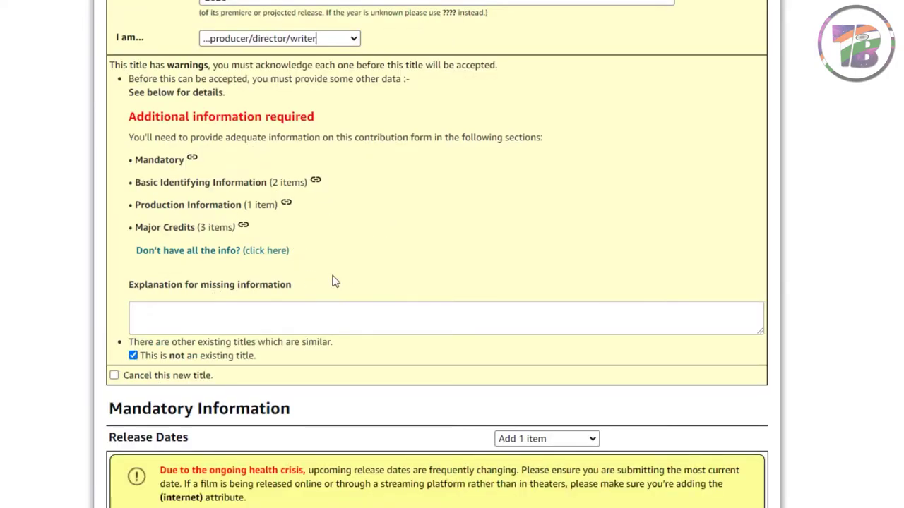
click(240, 318)
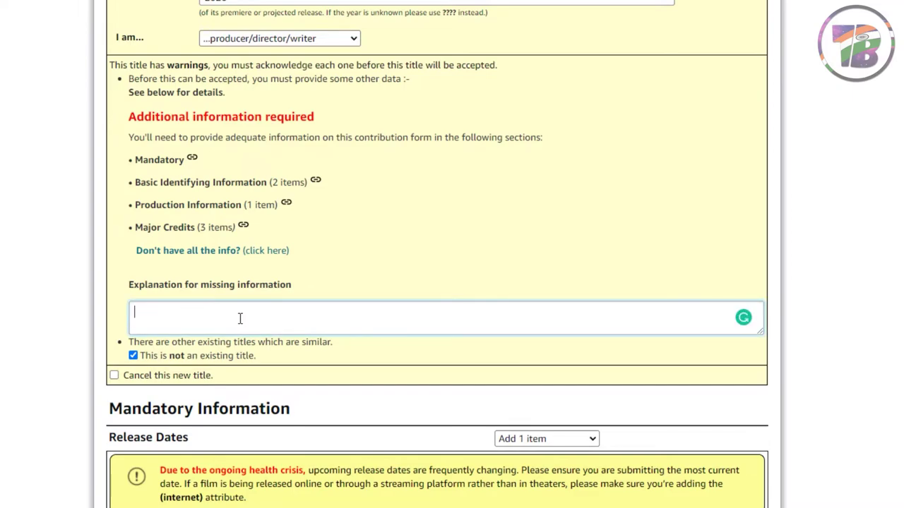
text(this is shoirt documentary)
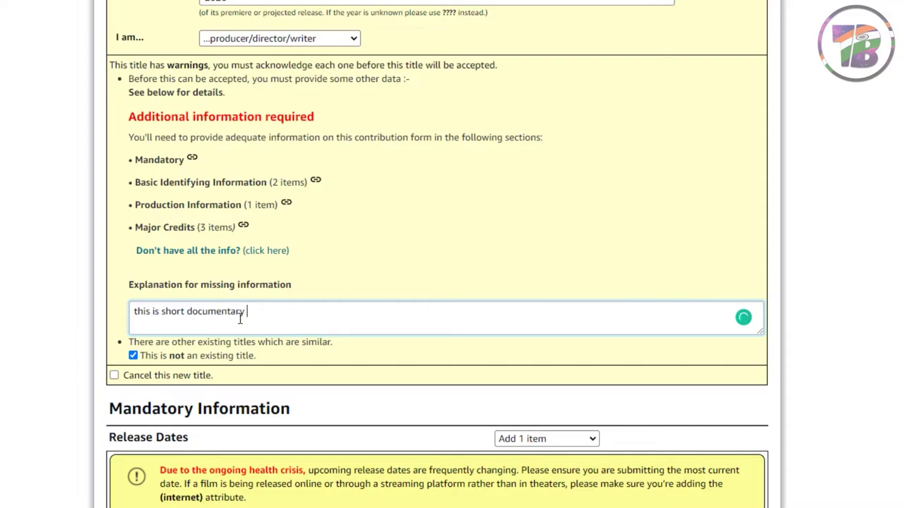
text( film.)
Step: Read the distributor credit's rejection and search the web for the Indian ISO country code
scroll(241, 319, down, 5)
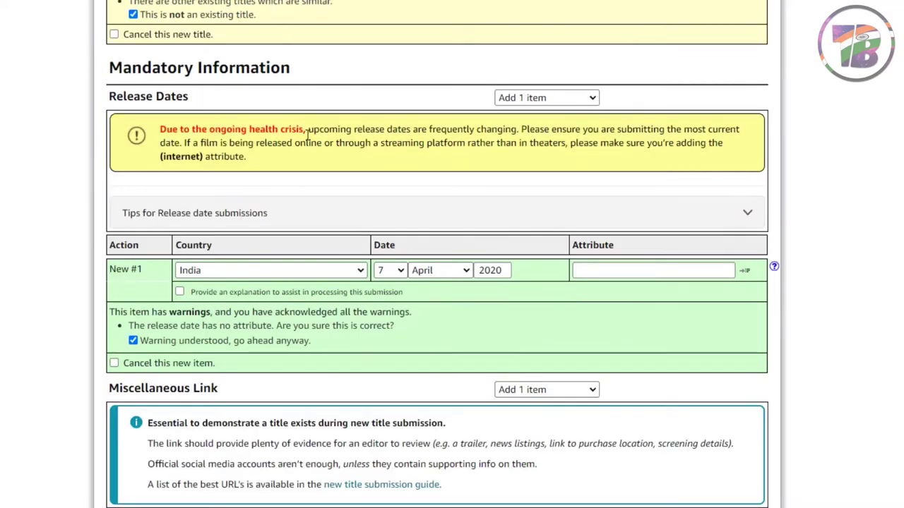
scroll(308, 135, down, 1)
scroll(335, 205, down, 15)
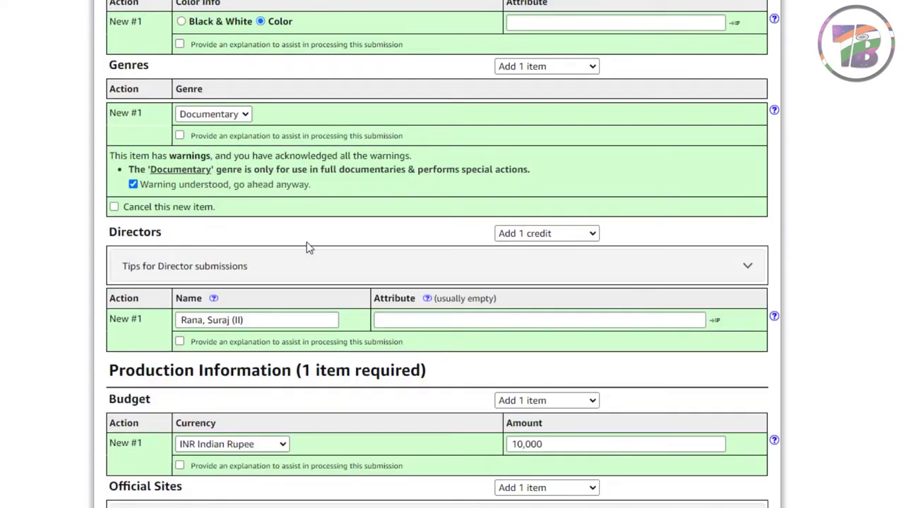
scroll(485, 213, down, 2)
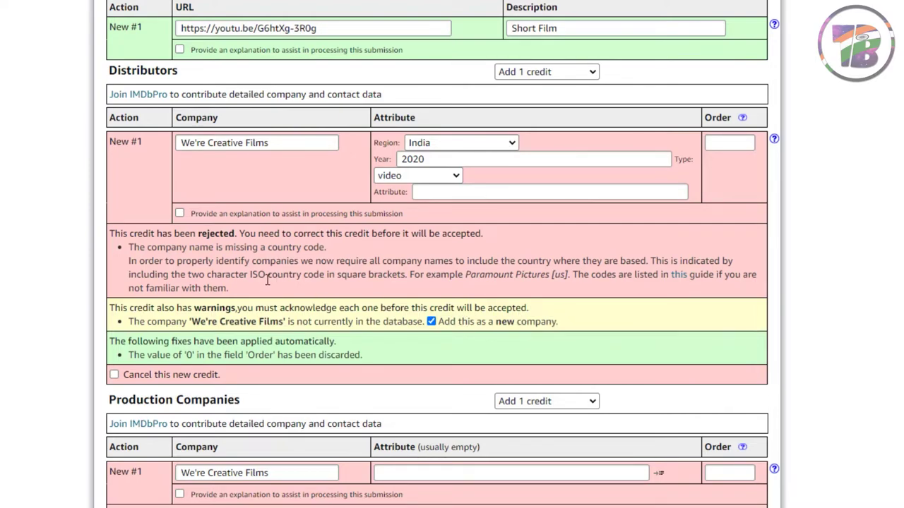
drag(250, 275, 324, 279)
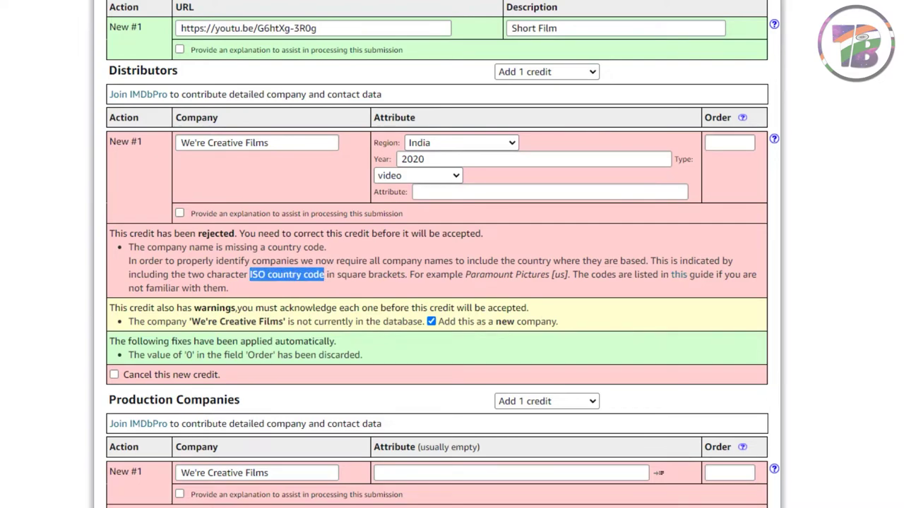
key(ctrl+t)
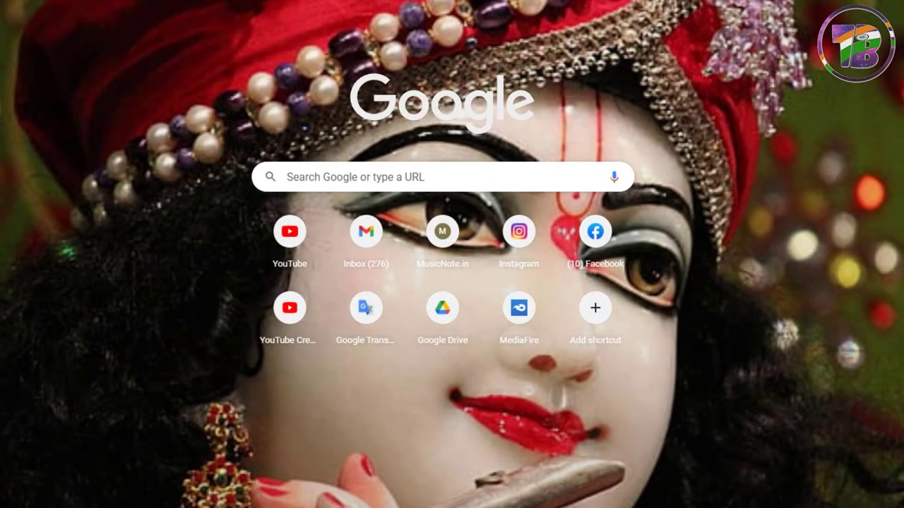
text(indian)
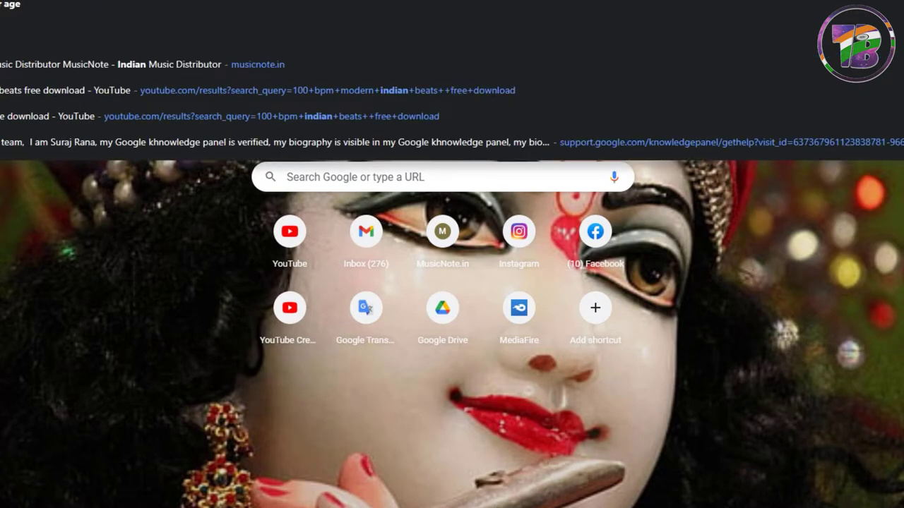
key(Return)
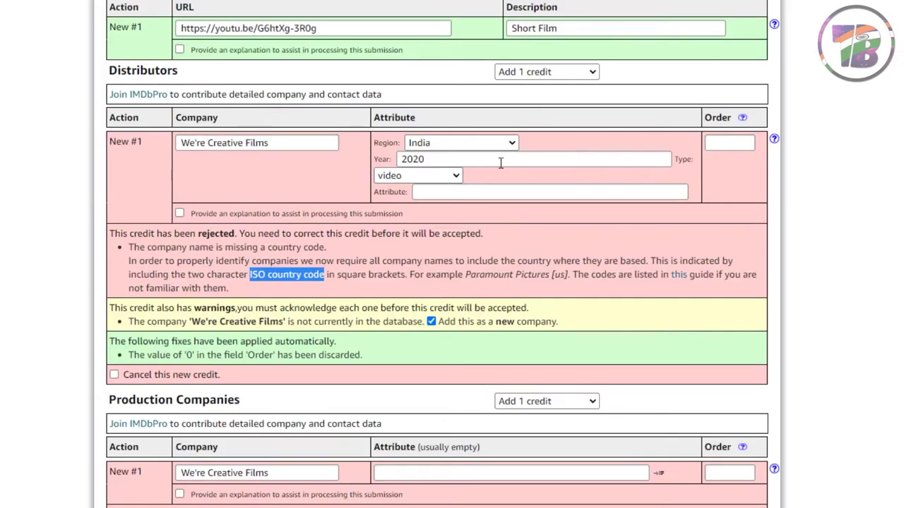
Step: Set both the attribute and the order of the distributor credit for We're Creative Films to IND
click(713, 143)
click(600, 192)
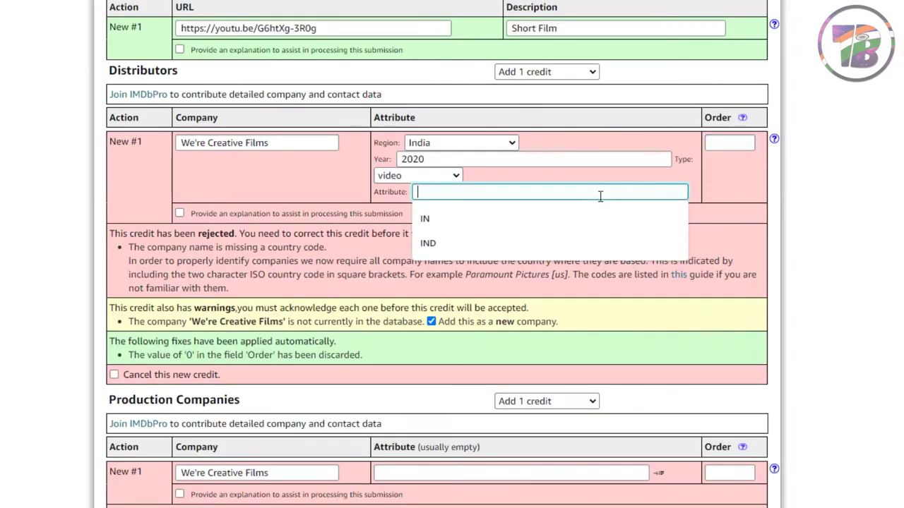
click(580, 240)
click(721, 145)
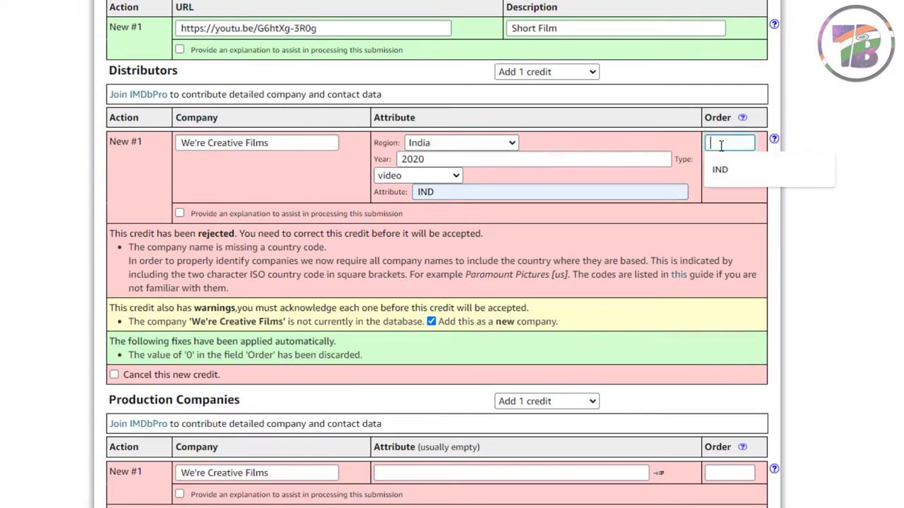
click(751, 164)
Step: Set both the attribute and the order of the production company credit for We're Creative Films to IND
scroll(552, 257, down, 4)
scroll(551, 257, down, 1)
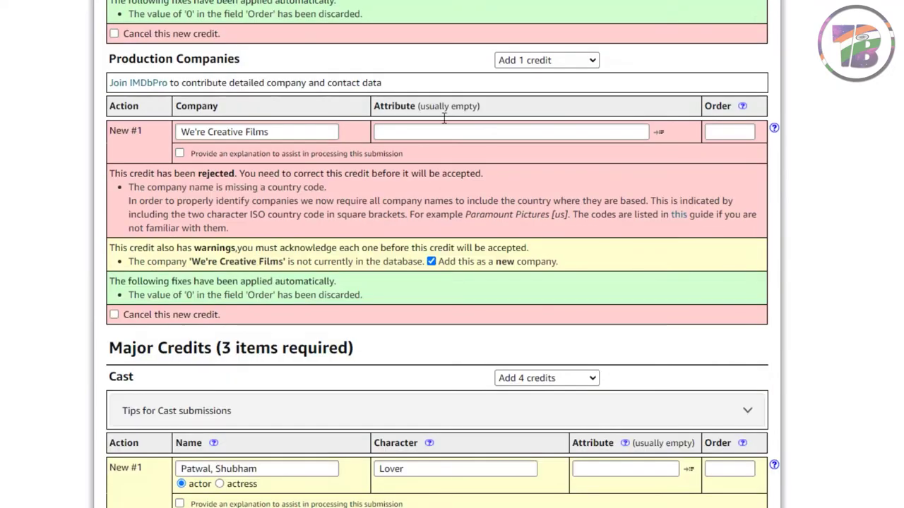
click(466, 132)
click(395, 182)
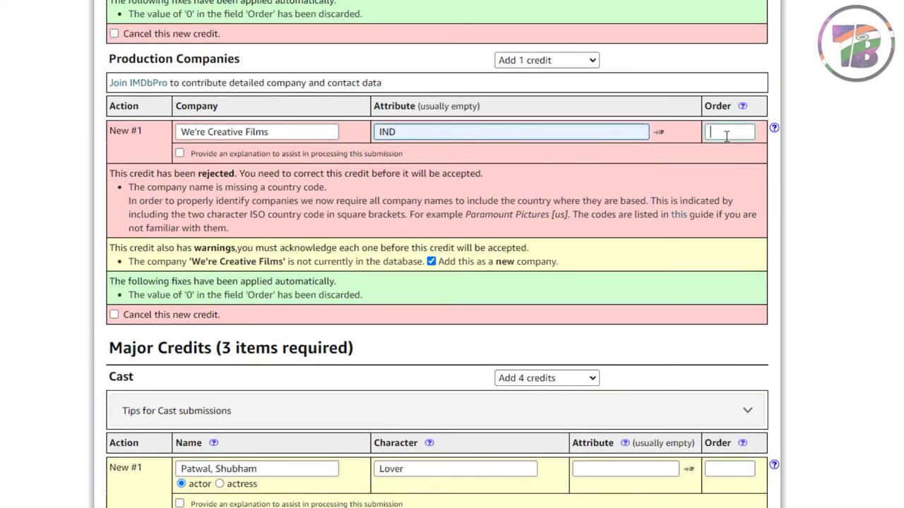
click(727, 134)
click(729, 165)
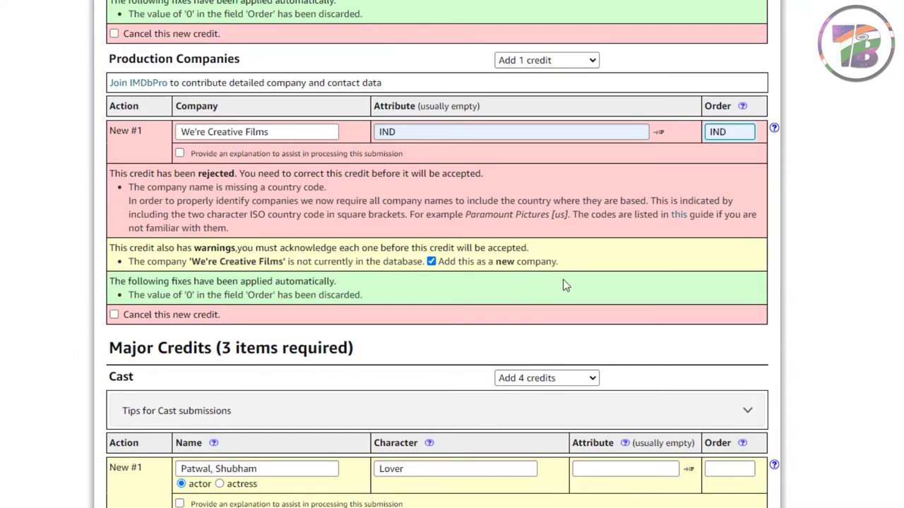
Step: Send the title form for another check and review its sections from the title details to the company credits
scroll(563, 279, down, 15)
scroll(354, 346, down, 1)
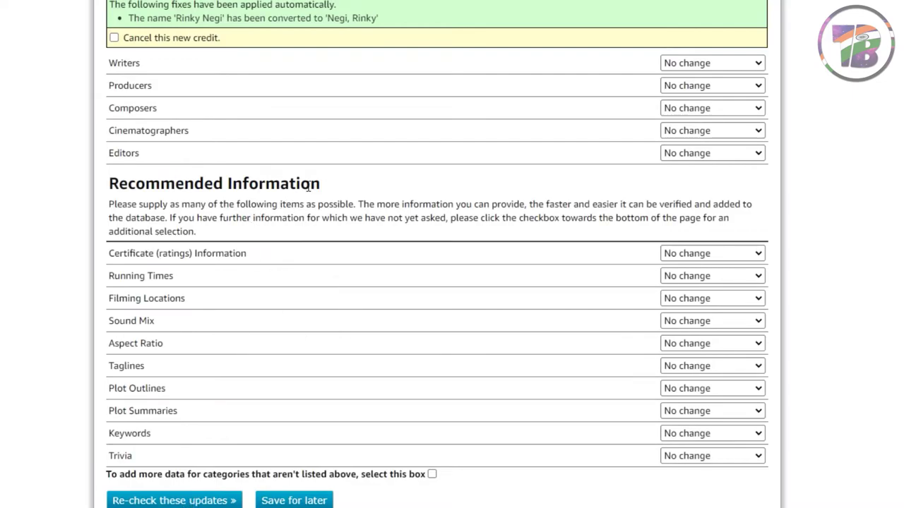
scroll(324, 180, up, 20)
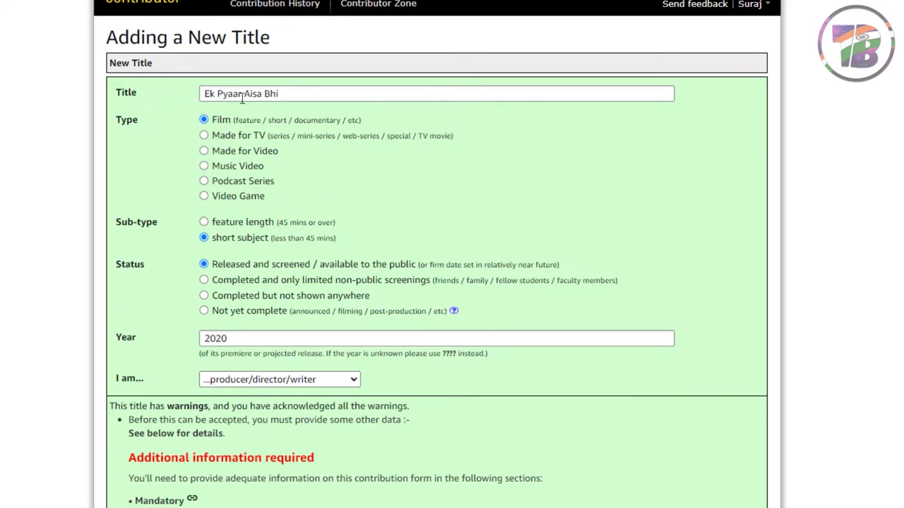
scroll(388, 261, down, 1)
scroll(387, 261, down, 3)
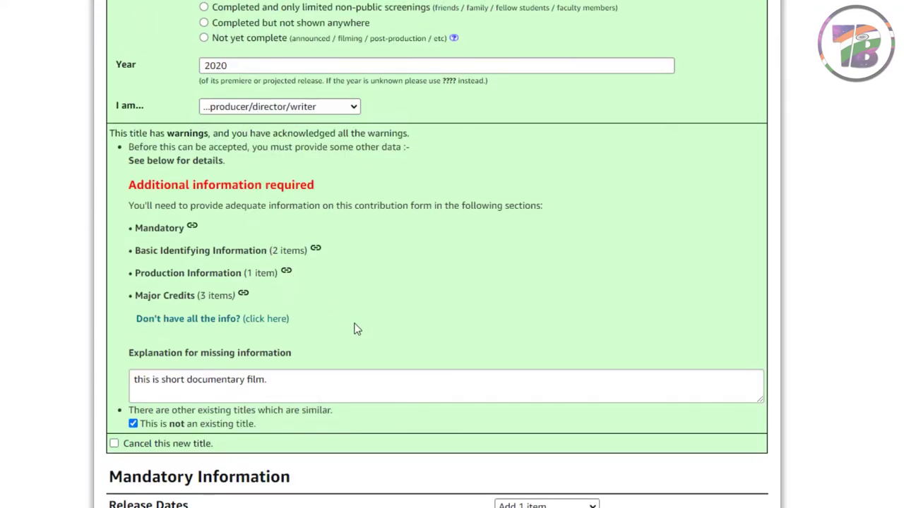
scroll(355, 329, down, 5)
scroll(338, 199, down, 11)
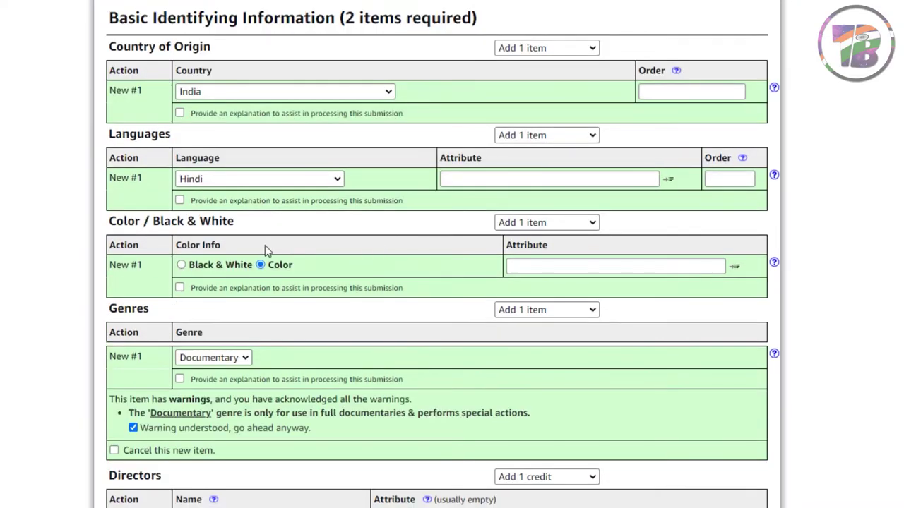
scroll(278, 245, down, 6)
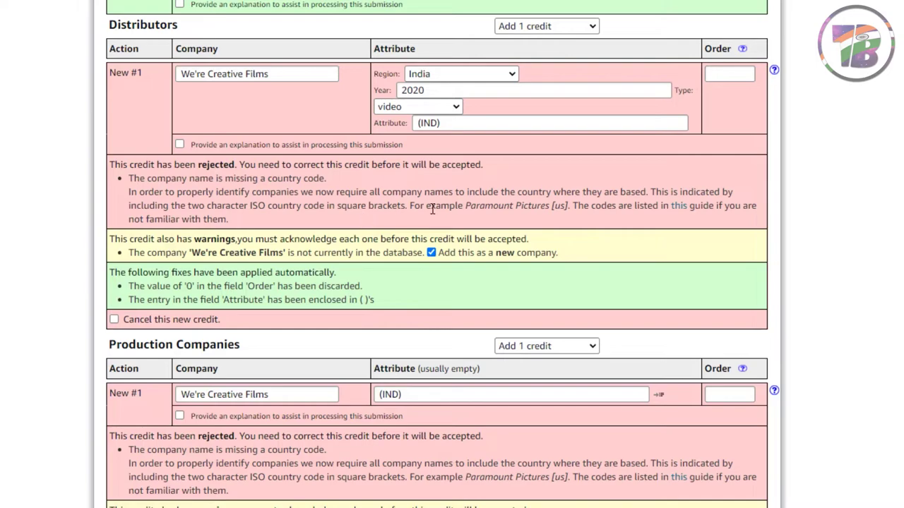
Step: Copy the distributor's attribute (IND) into the order values of the distributor and production company credits
drag(444, 123, 410, 123)
key(ctrl+c)
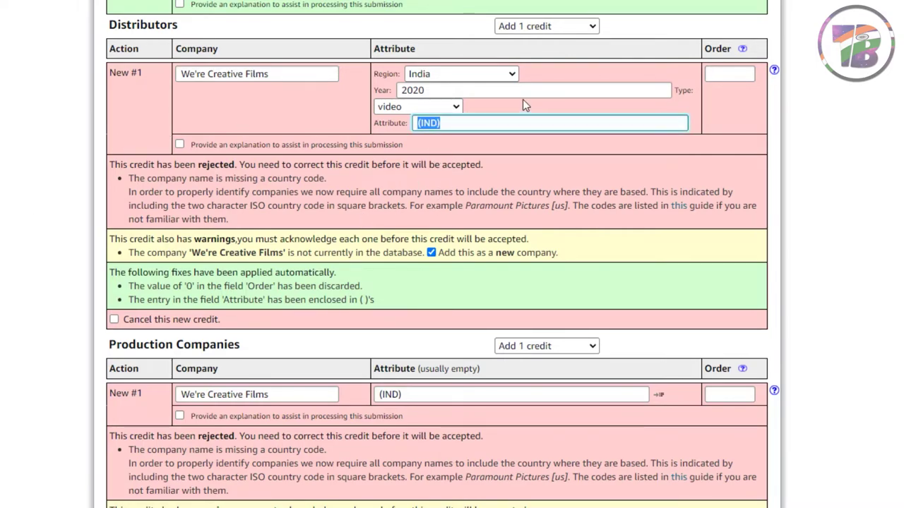
click(739, 72)
key(ctrl+v)
scroll(611, 198, down, 4)
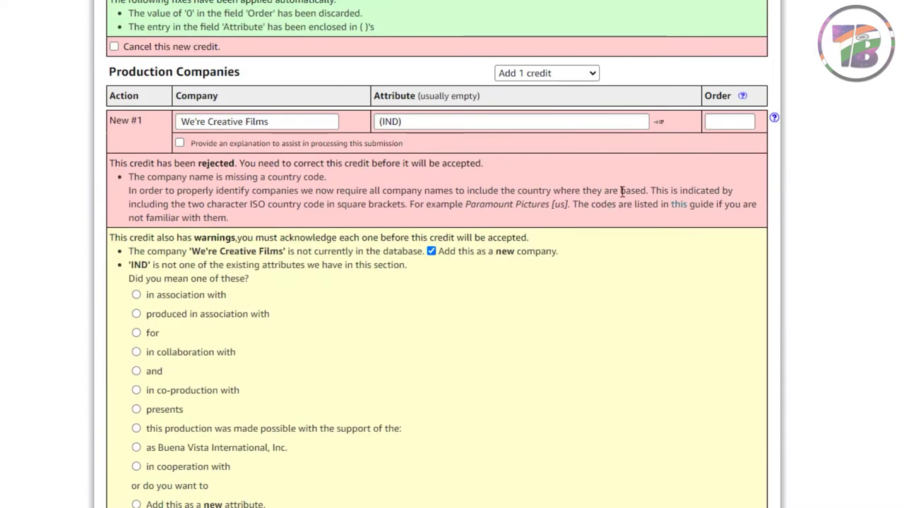
click(738, 120)
key(ctrl+v)
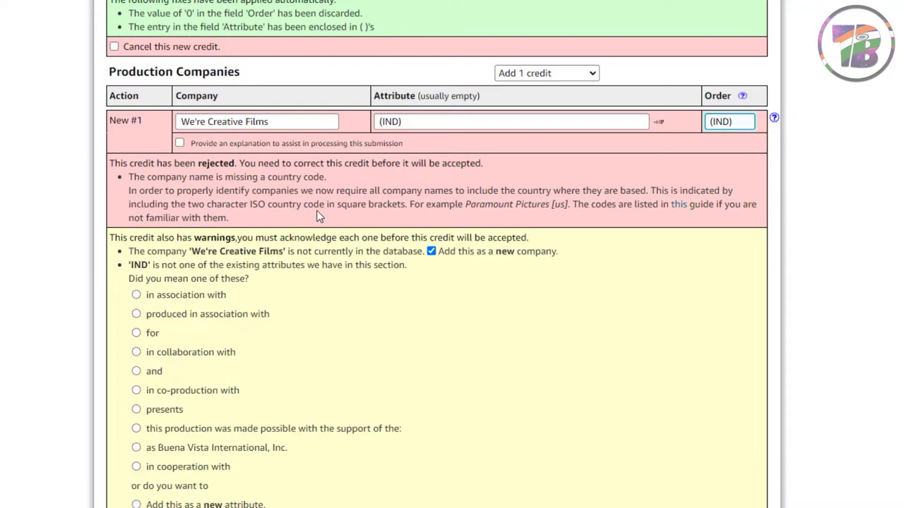
Step: Shorten the country code to (IN) in the order values of the production company and distributor credits
click(399, 122)
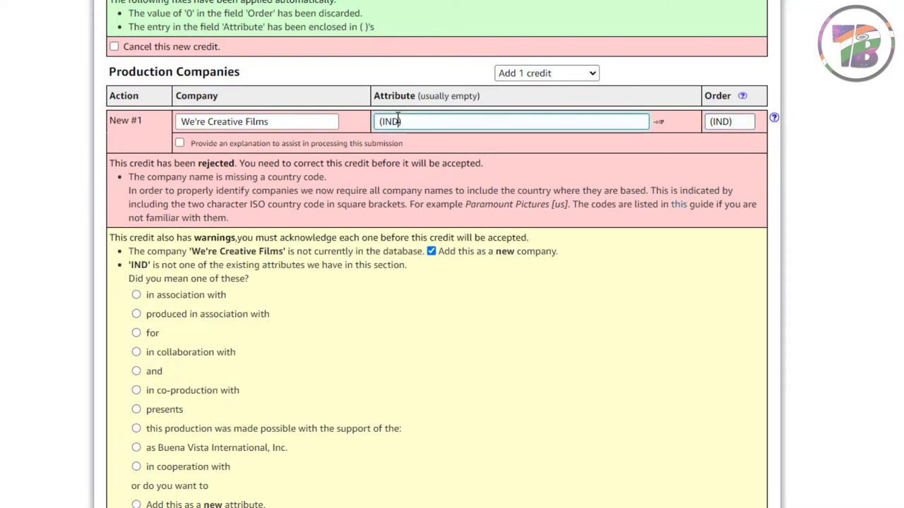
click(729, 121)
key(BackSpace)
scroll(714, 165, up, 5)
scroll(714, 165, up, 1)
click(729, 210)
key(BackSpace)
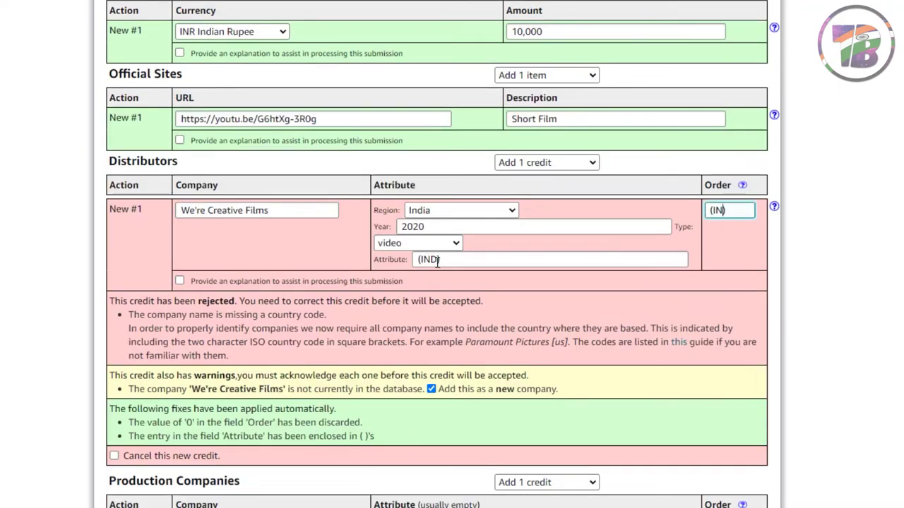